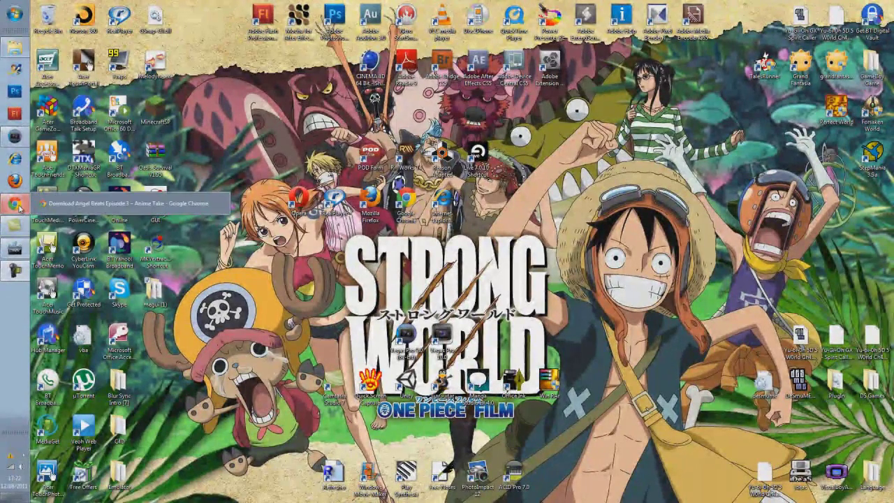
Revisit the Angel Beats episode 3 download page, minimize the browser, and dismiss the DivX update prompt.
click(15, 204)
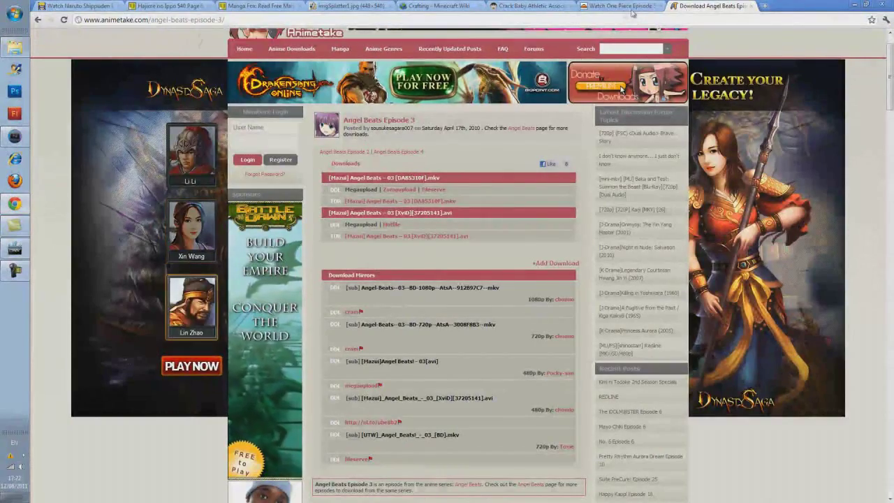
scroll(532, 255, down, 1)
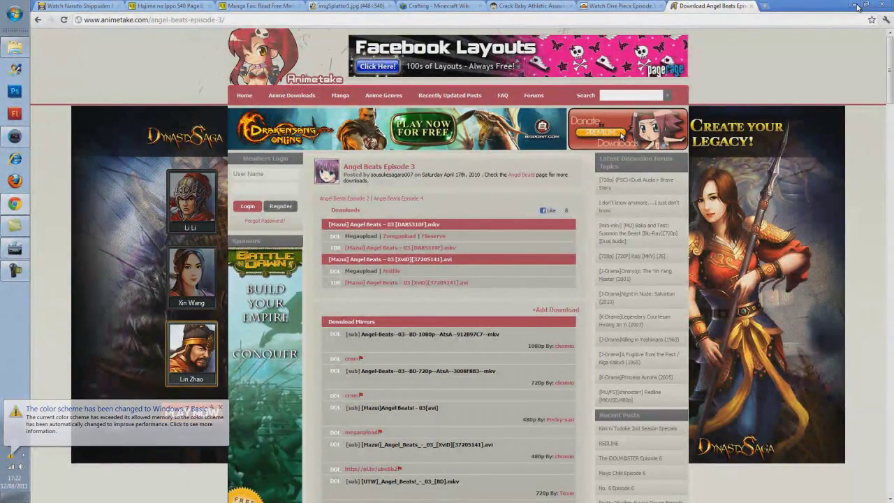
click(857, 6)
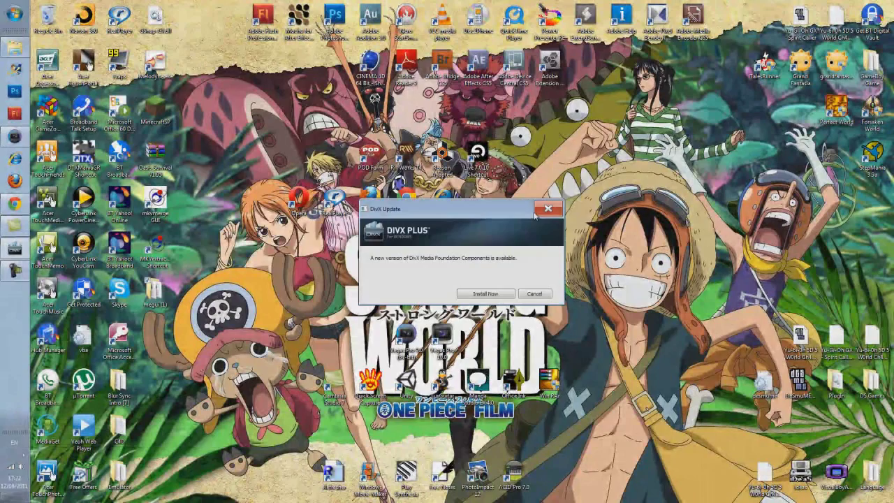
click(535, 215)
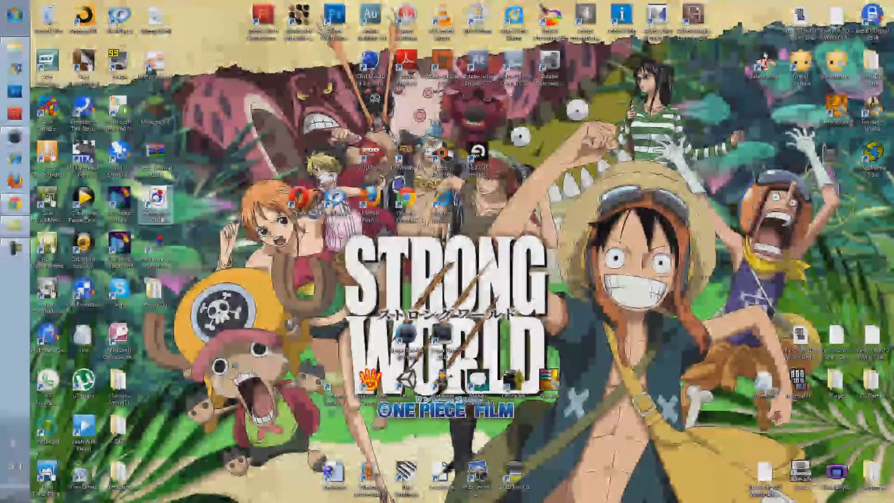
Open mkvmerge GUI's MKVtoolnix install folder, look through its contents, then close it.
right_click(161, 219)
click(121, 243)
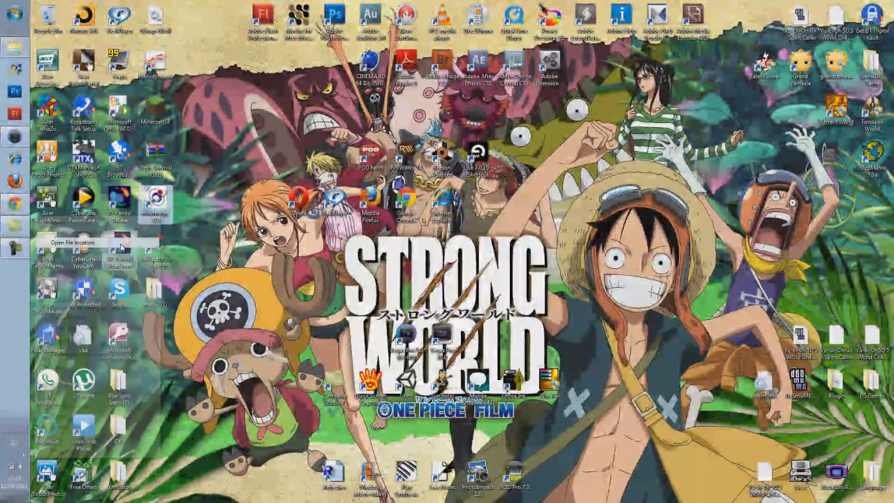
drag(446, 204, 347, 165)
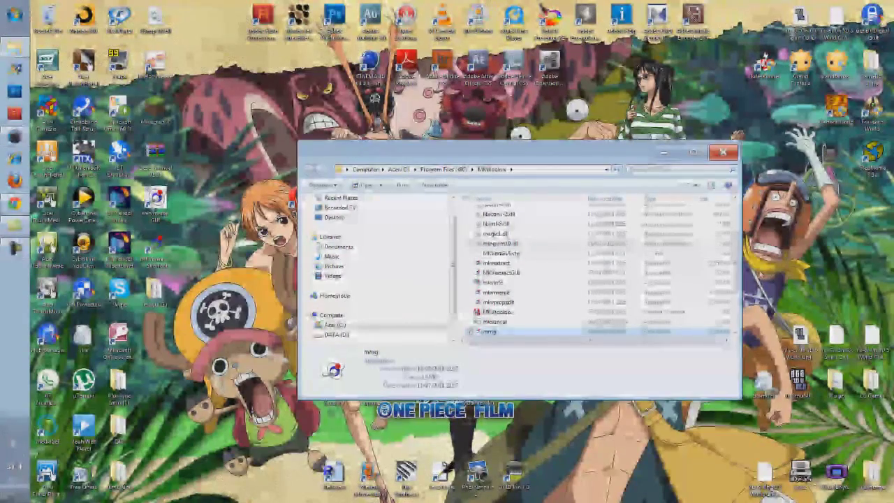
scroll(739, 252, up, 3)
scroll(739, 253, down, 3)
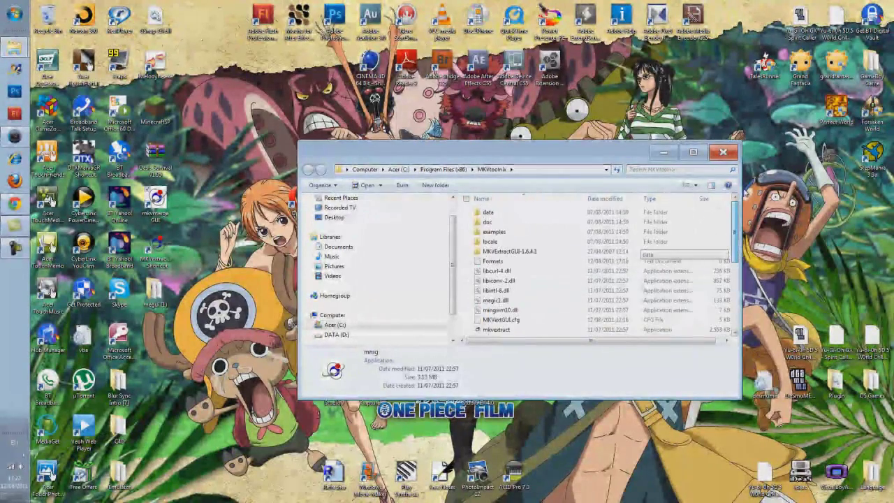
scroll(734, 258, down, 3)
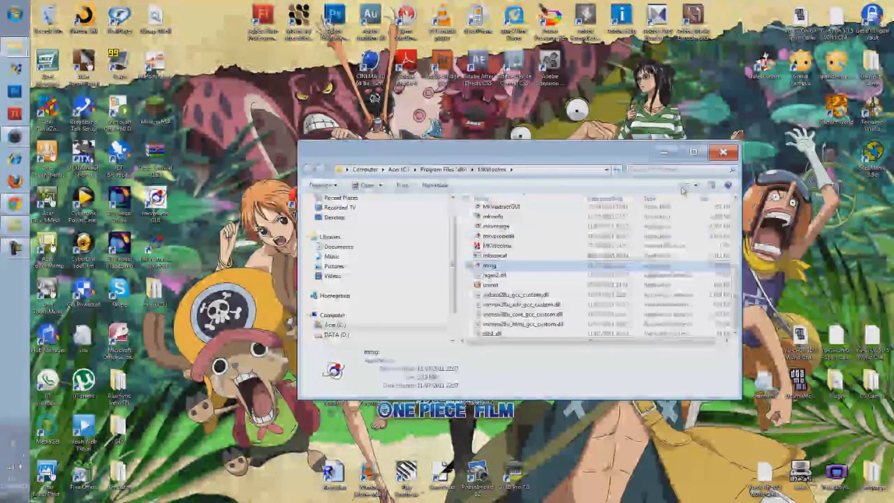
click(734, 152)
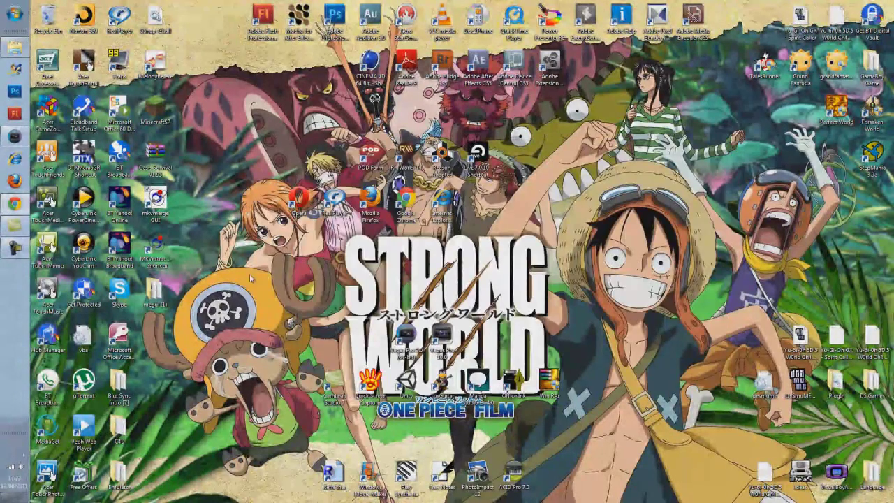
Launch MKVExtract GUI from its desktop shortcut and move its window to the left.
click(165, 266)
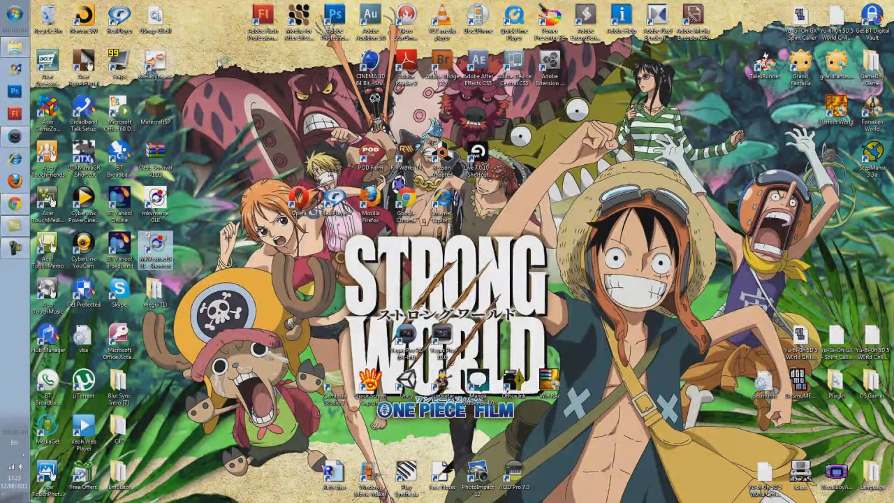
double_click(155, 250)
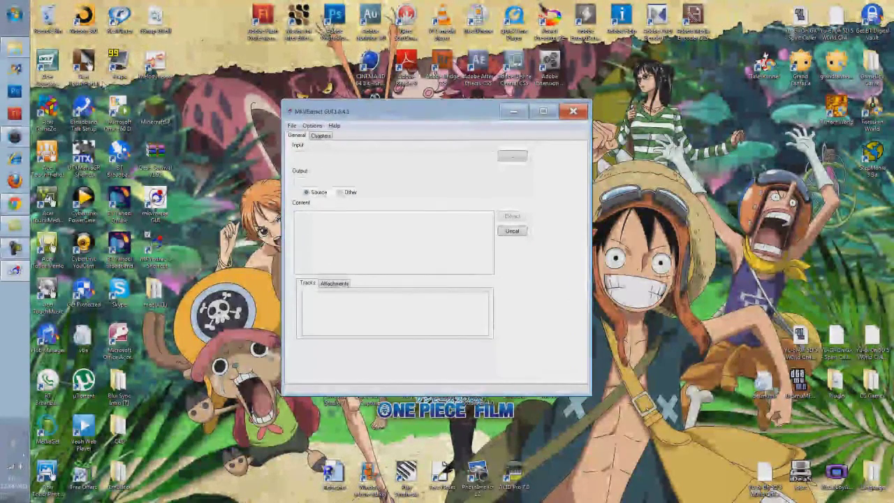
drag(415, 120, 326, 121)
key(alt+Tab)
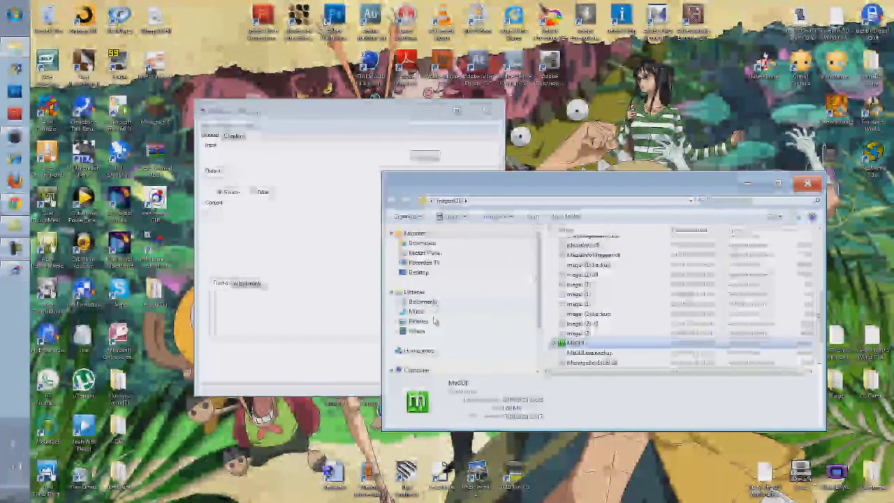
In Videos > AMVs > Angel Beats epospde, drag the 608 MB episode 04 MKV onto Vegas Pro.
click(417, 331)
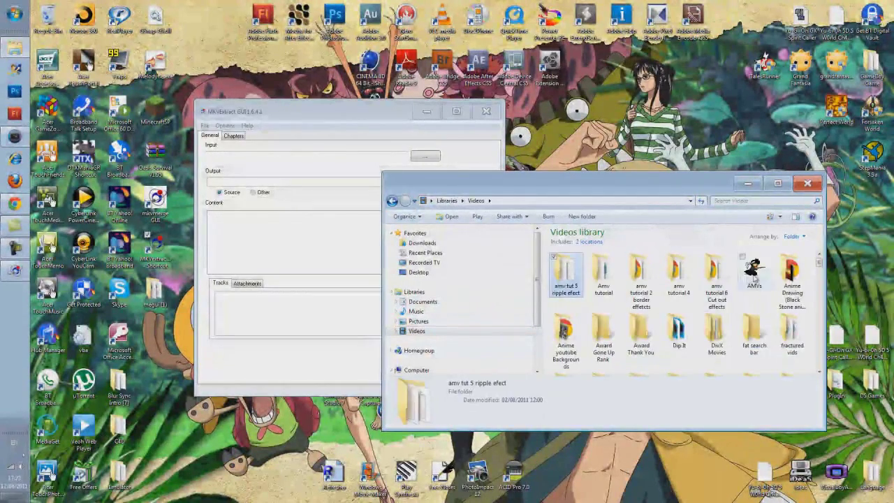
double_click(755, 276)
double_click(576, 276)
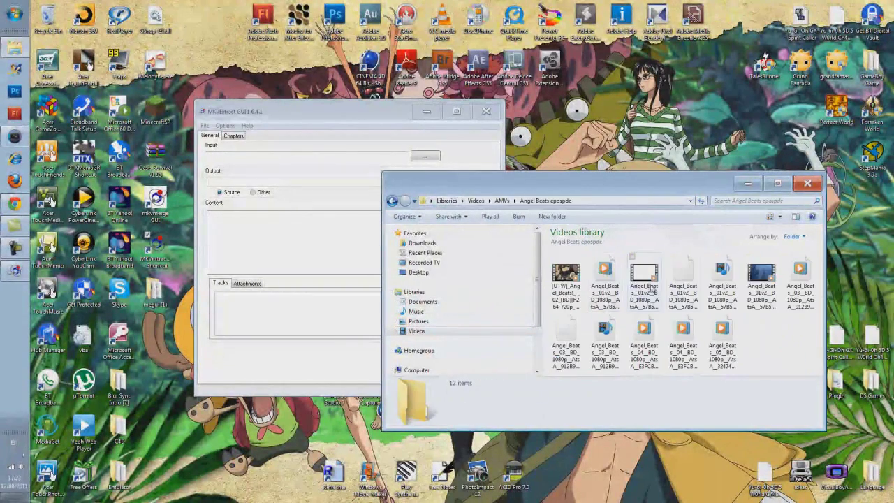
click(801, 283)
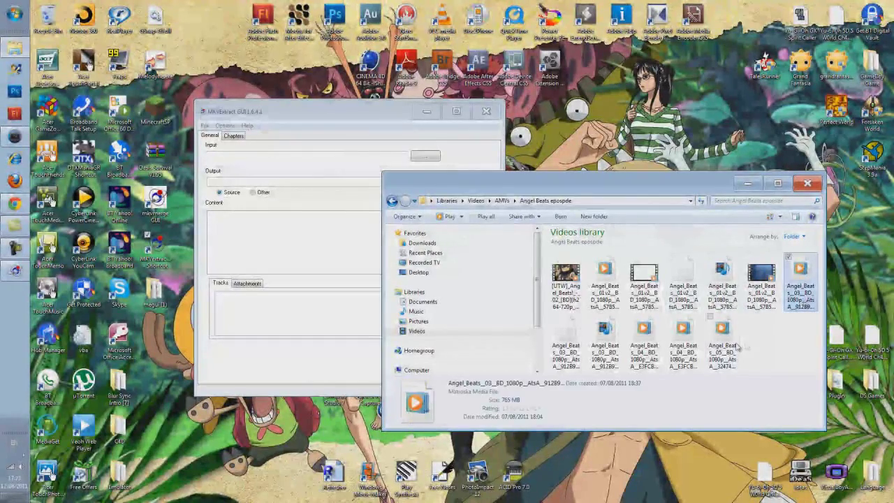
click(640, 350)
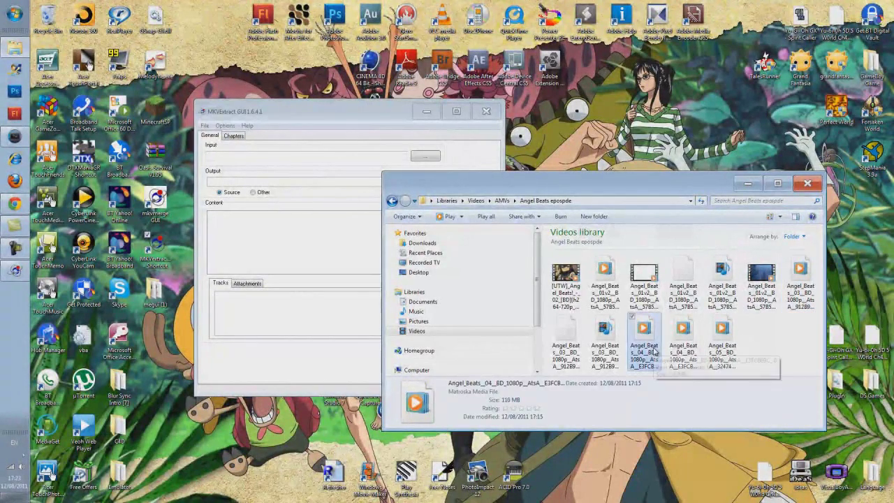
click(684, 352)
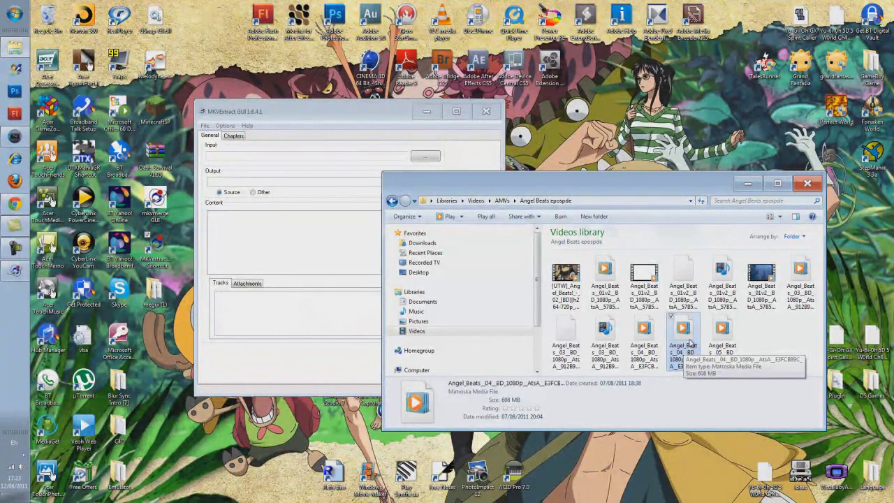
drag(689, 342, 382, 329)
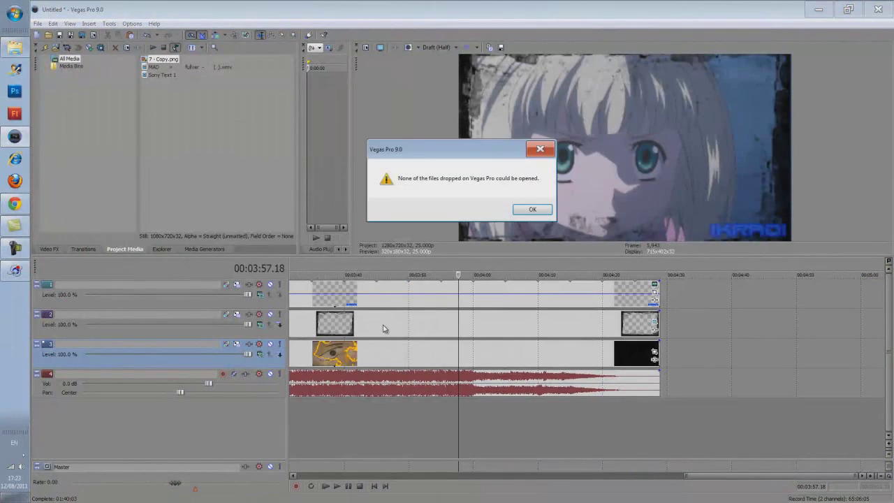
Dismiss Vegas Pro's 'None of the files dropped could be opened' error and minimize Vegas Pro 9.0.
click(532, 209)
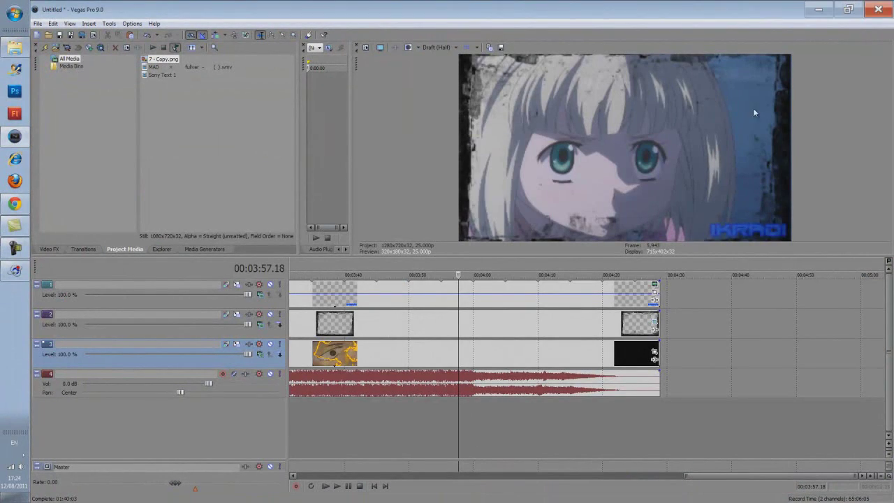
click(818, 9)
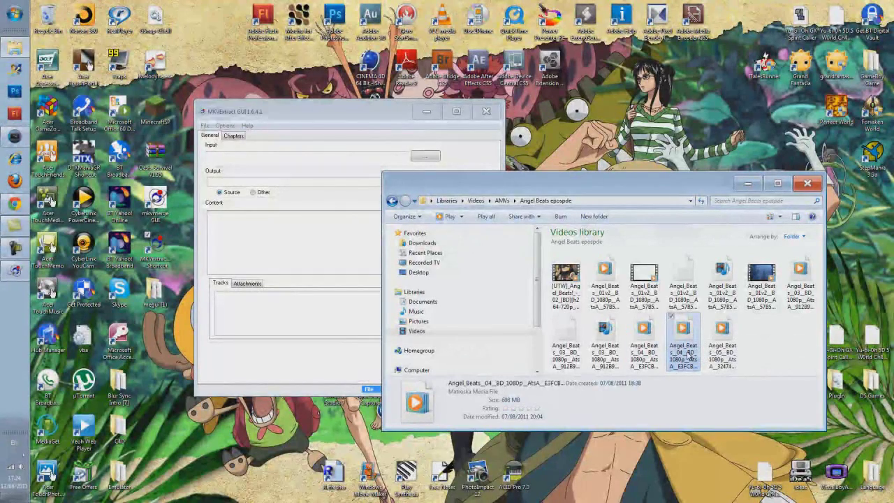
drag(648, 191, 677, 209)
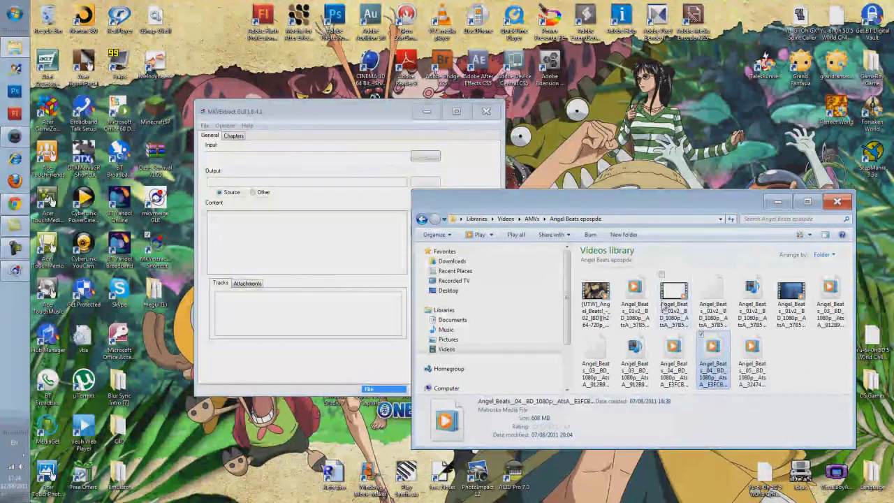
click(801, 312)
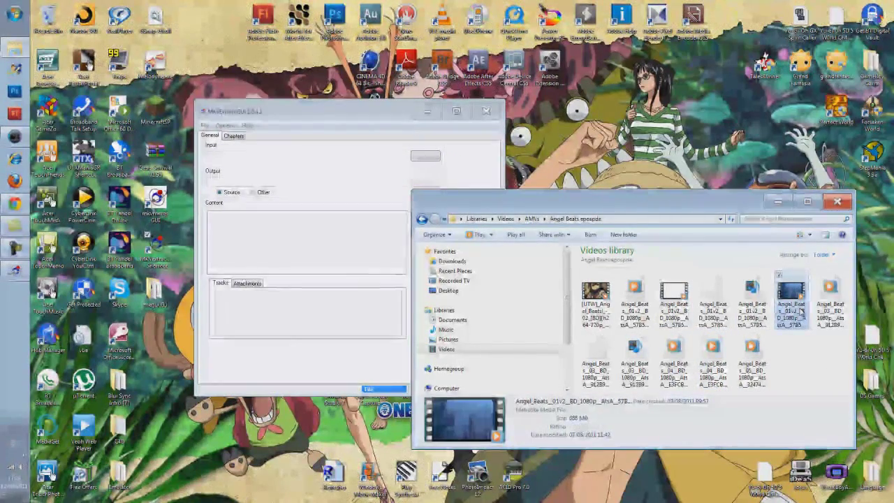
click(682, 315)
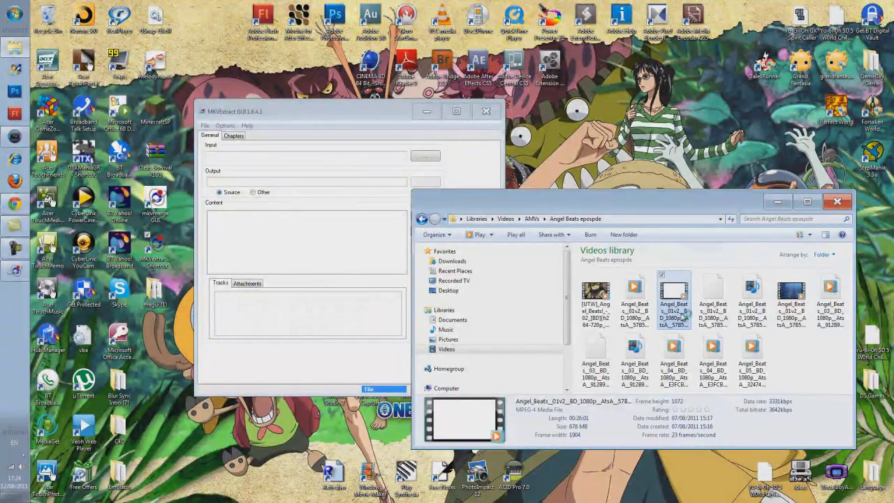
double_click(682, 315)
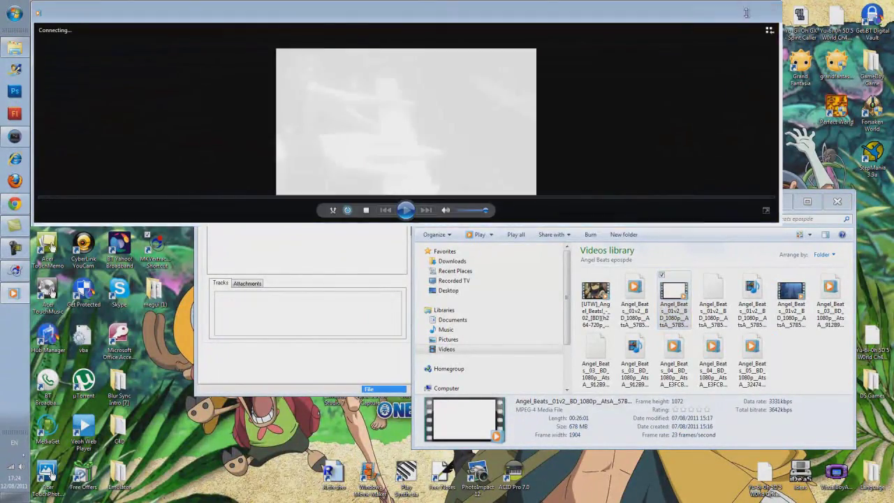
click(762, 9)
click(846, 15)
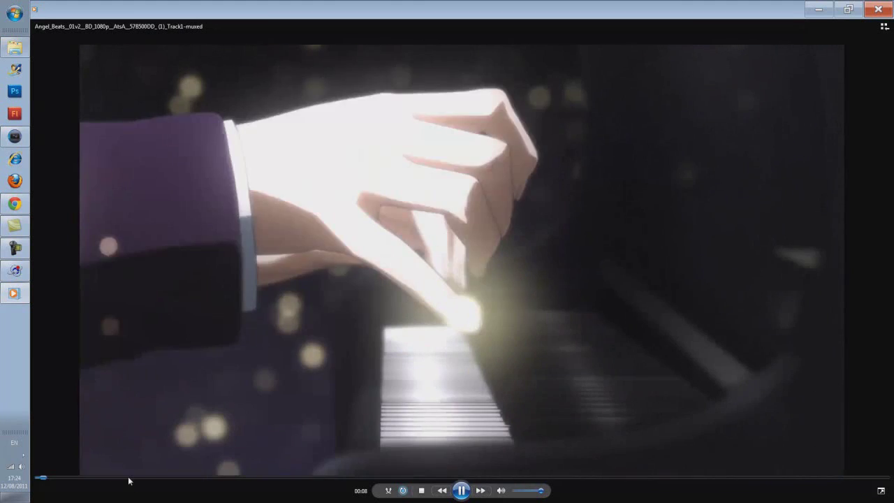
click(128, 478)
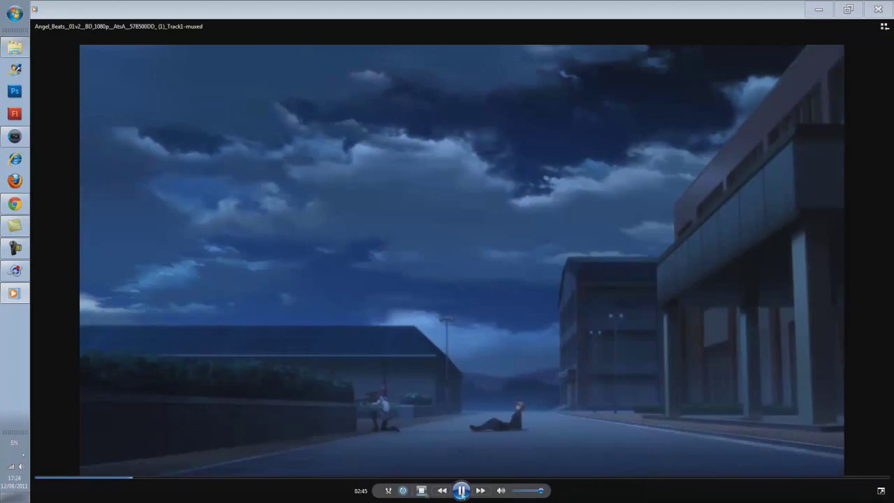
click(461, 490)
click(879, 9)
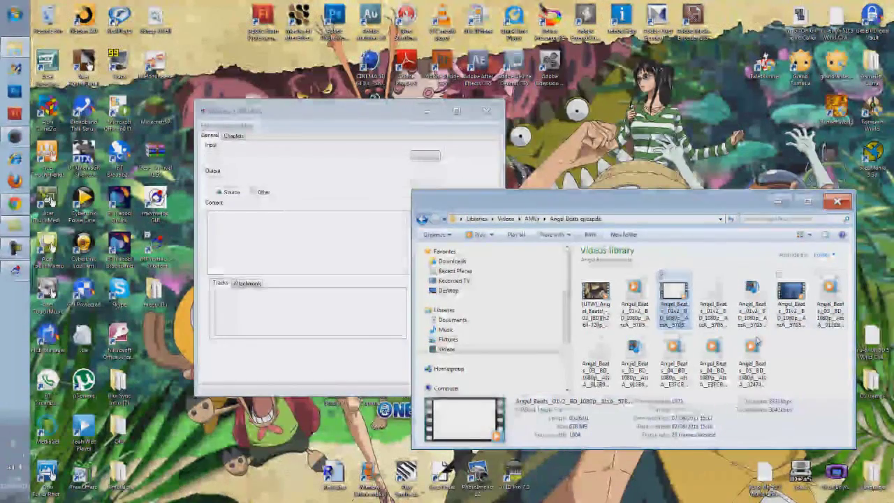
Load the episode 04 MKV into MKVExtract, then close the episode folder and MKVExtract.
click(676, 357)
drag(678, 358, 387, 165)
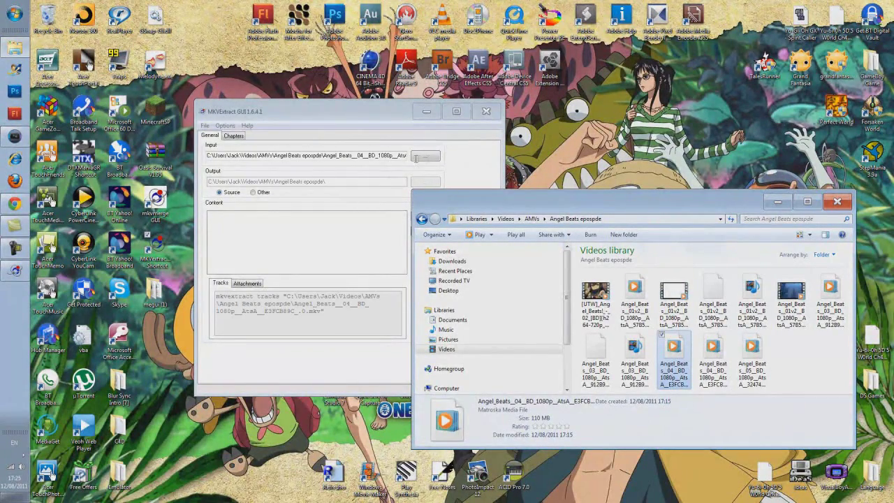
drag(523, 199, 396, 212)
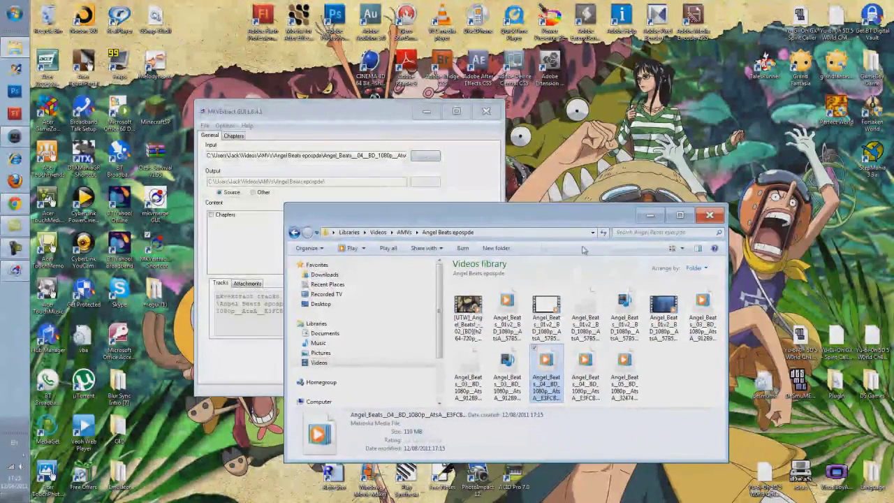
click(710, 215)
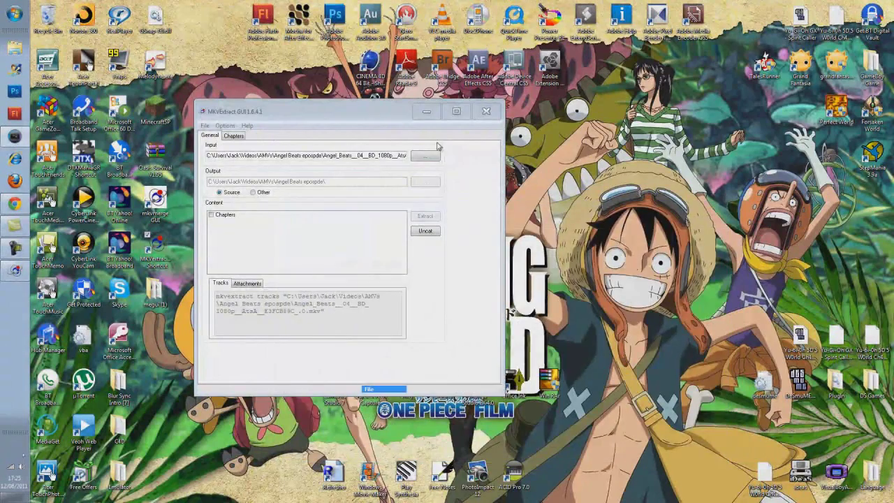
click(493, 114)
Relaunch MKVExtract GUI and browse to Libraries > Videos > AMVs > Angel Beats epospde.
right_click(162, 241)
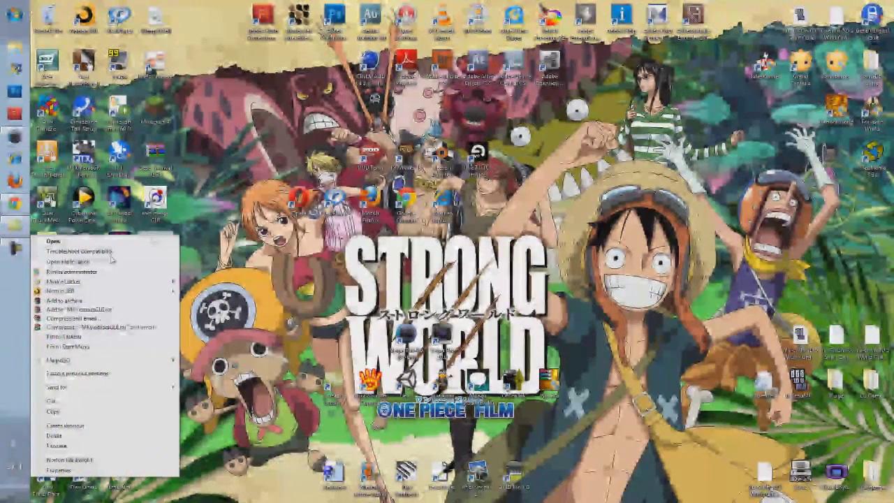
click(70, 271)
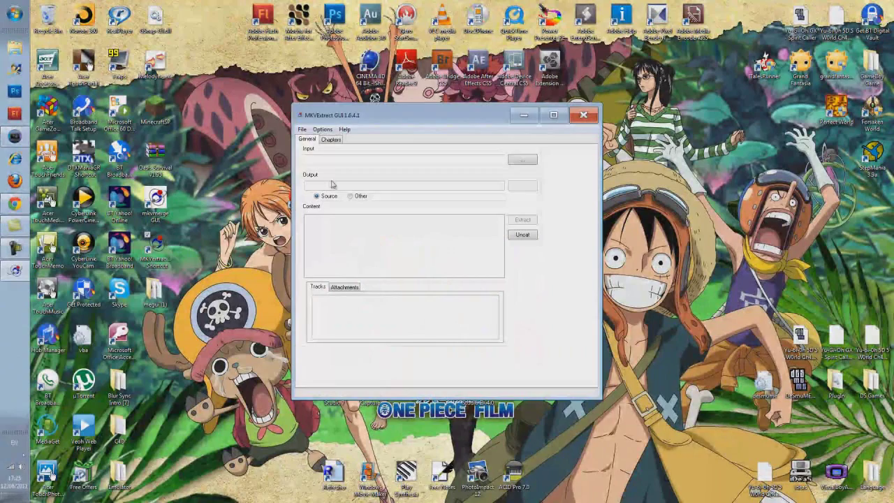
click(14, 47)
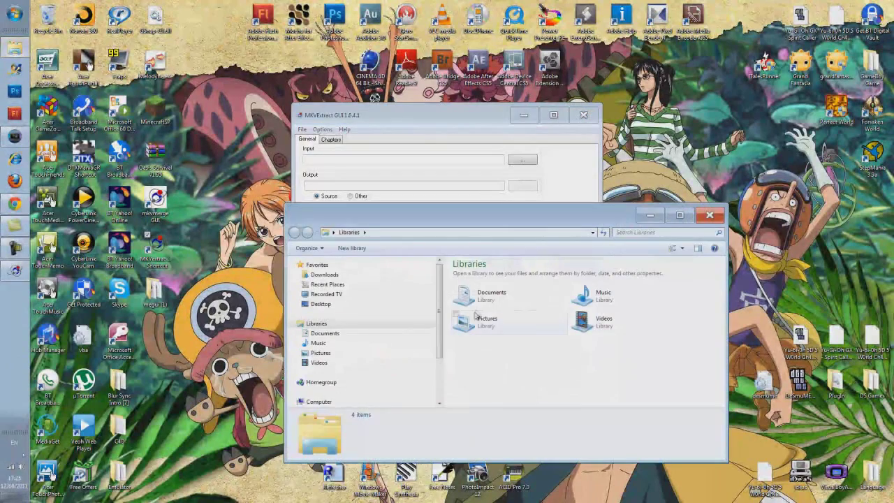
double_click(613, 325)
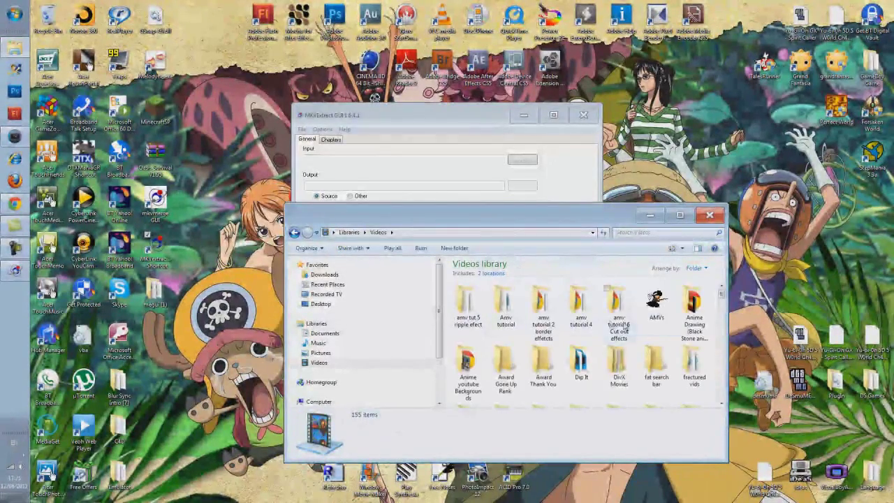
double_click(655, 307)
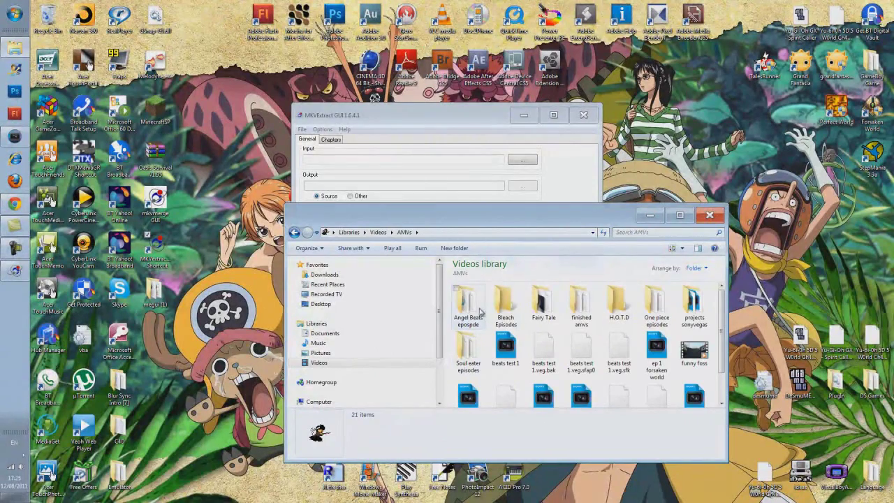
drag(532, 219, 595, 230)
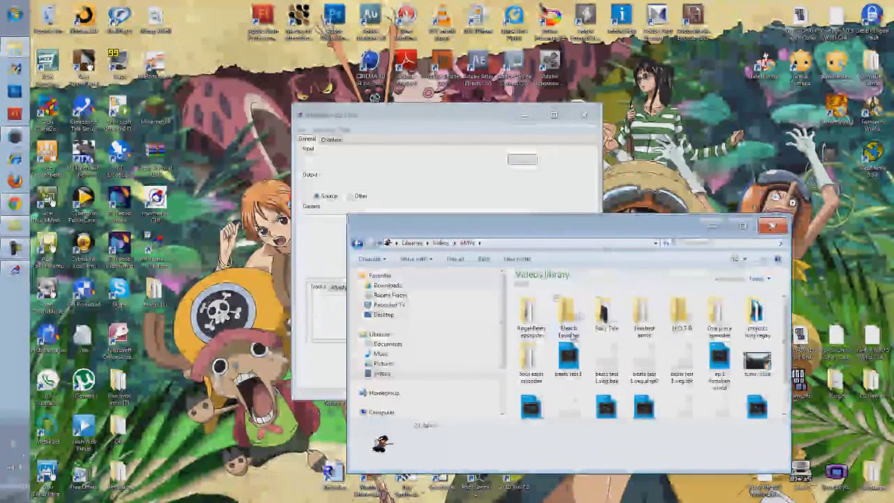
double_click(531, 310)
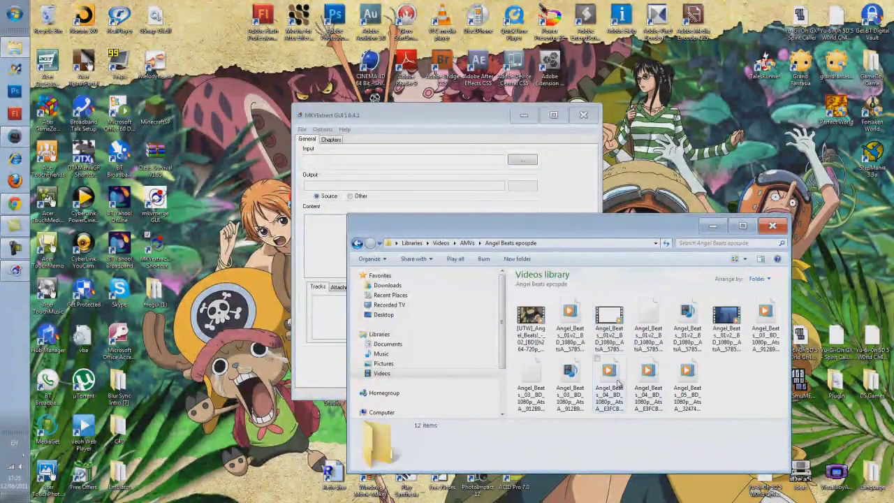
Drop the episode 04 file into MKVExtract, close the folder, and check the chapter options.
drag(618, 382, 447, 159)
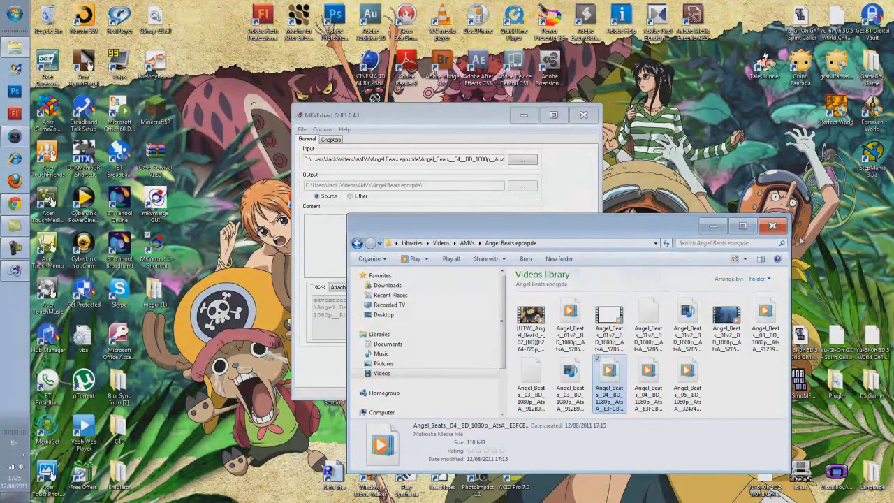
click(772, 226)
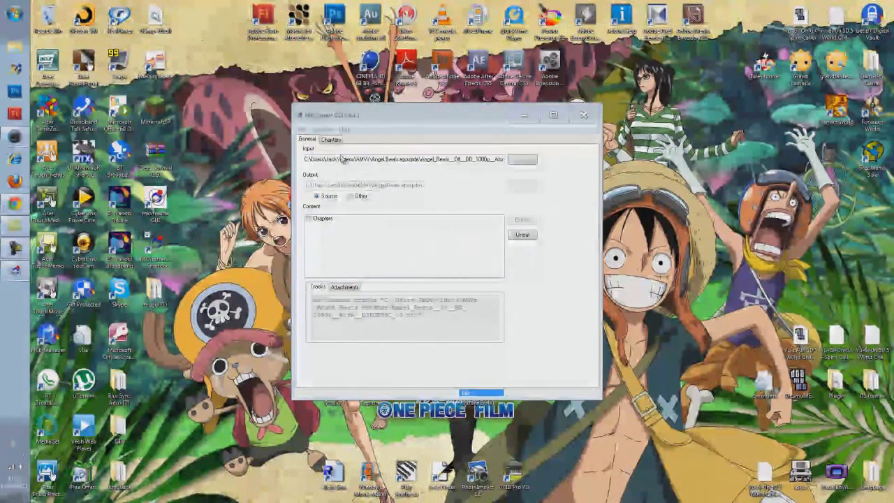
click(325, 139)
click(316, 139)
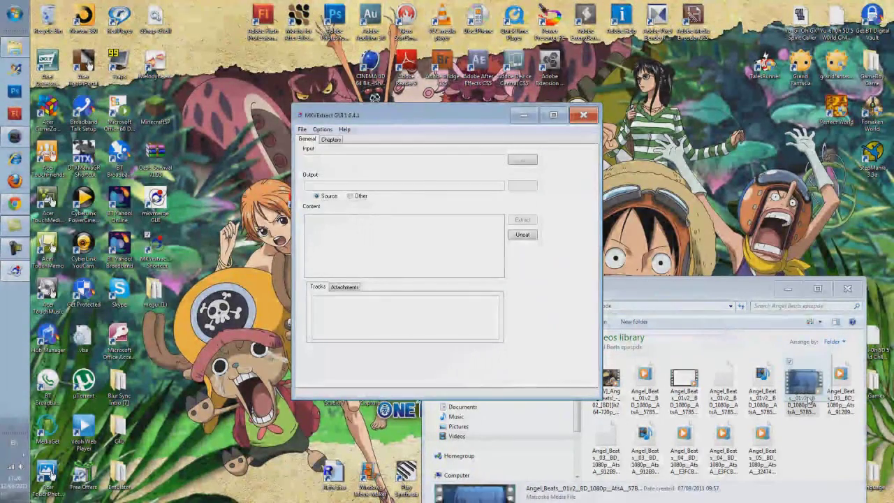
Drag the Angel_Beats 03 MKV onto MKVExtract to list its video, audio, subtitle and font tracks.
drag(840, 381, 485, 200)
drag(413, 163, 413, 161)
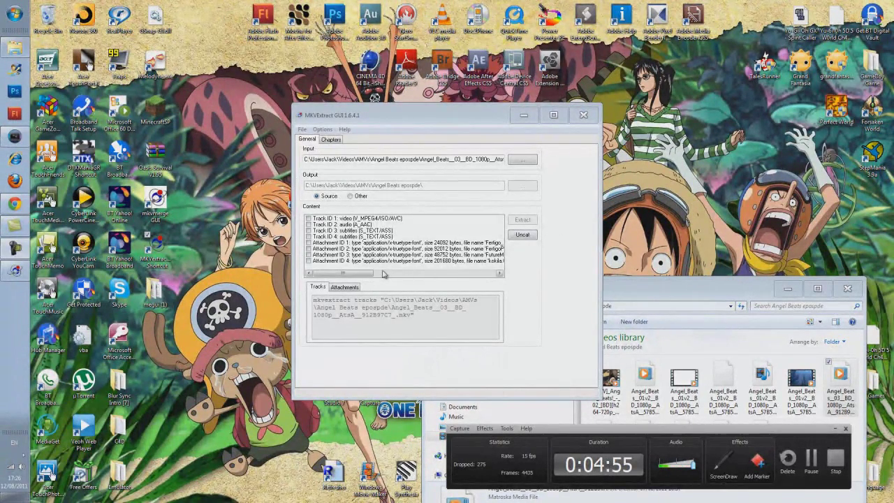
click(345, 272)
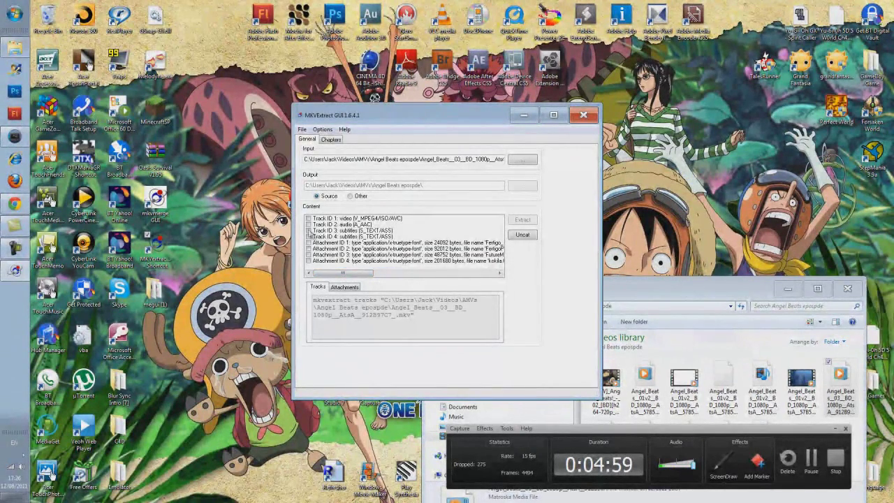
Tick Track 1 (H.264 video) and Track 2 (AAC audio), extract them, and confirm the success message.
click(309, 219)
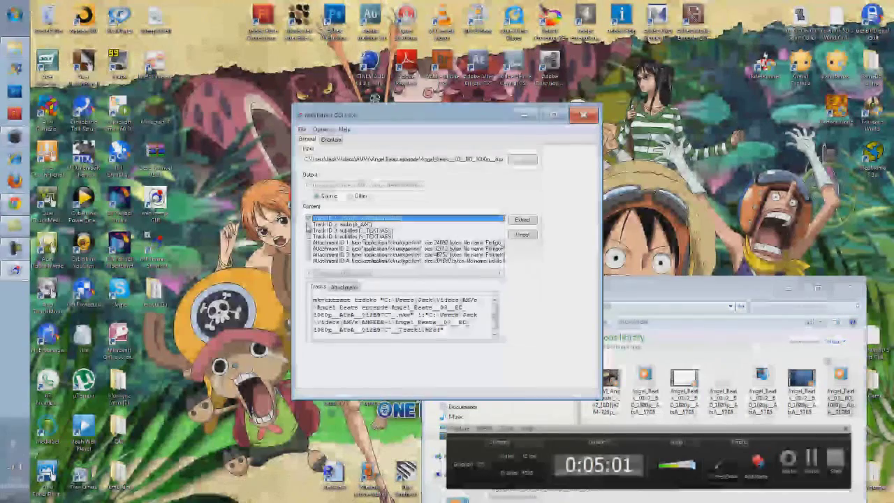
click(309, 224)
drag(354, 273, 310, 273)
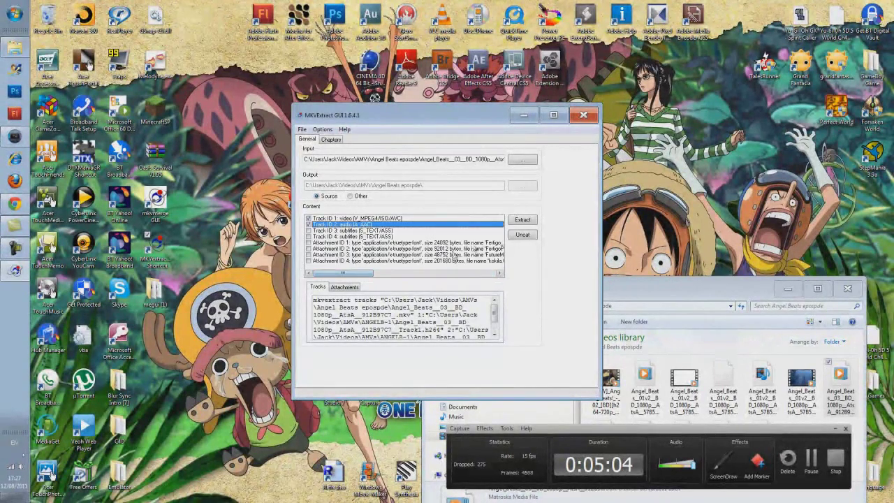
click(524, 220)
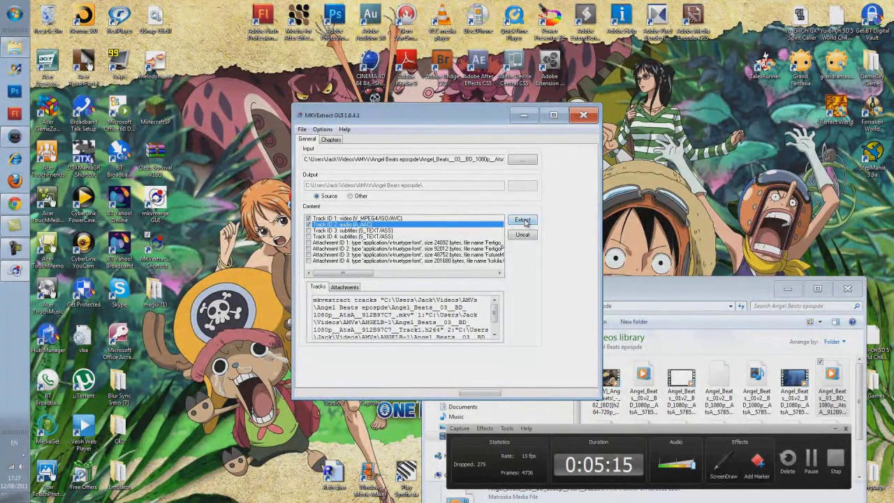
click(524, 221)
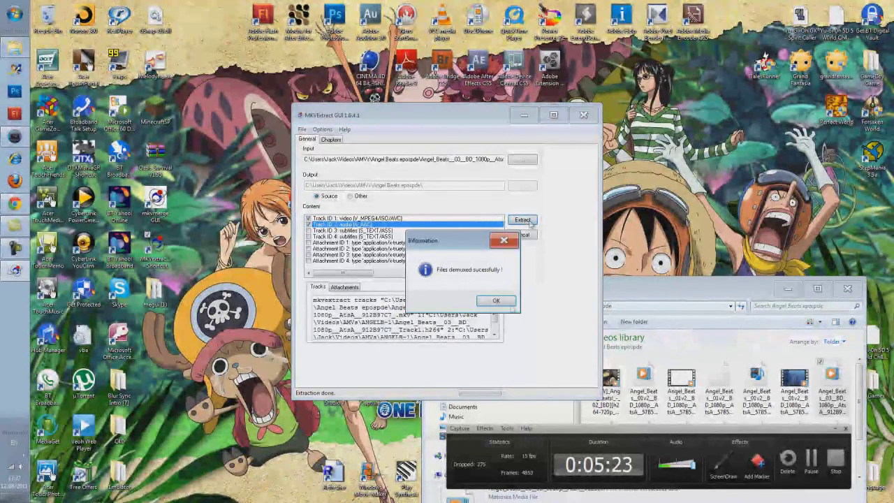
click(502, 301)
Close MKVExtract and delete the episode 03 Chapters text file from the episode folder.
click(584, 115)
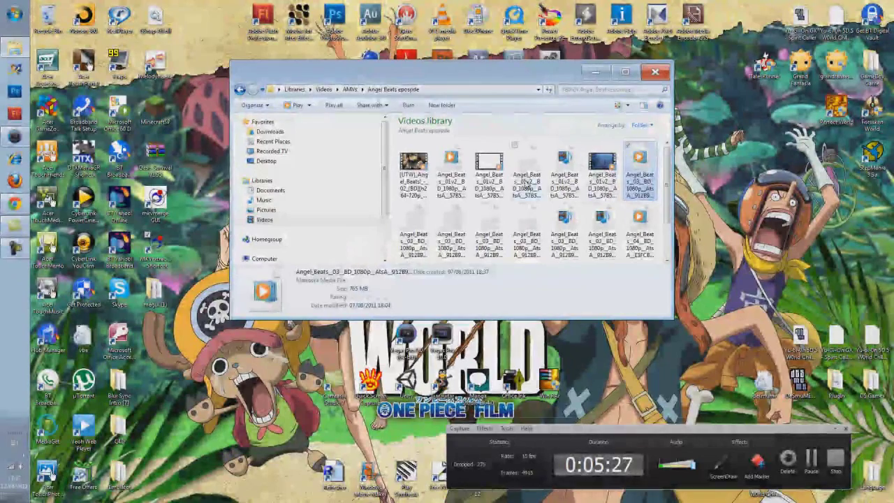
scroll(663, 187, down, 2)
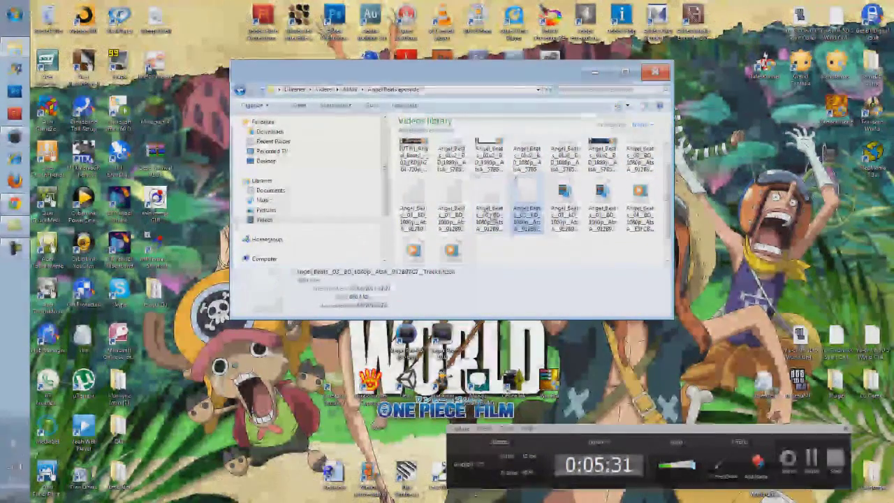
click(447, 213)
click(417, 215)
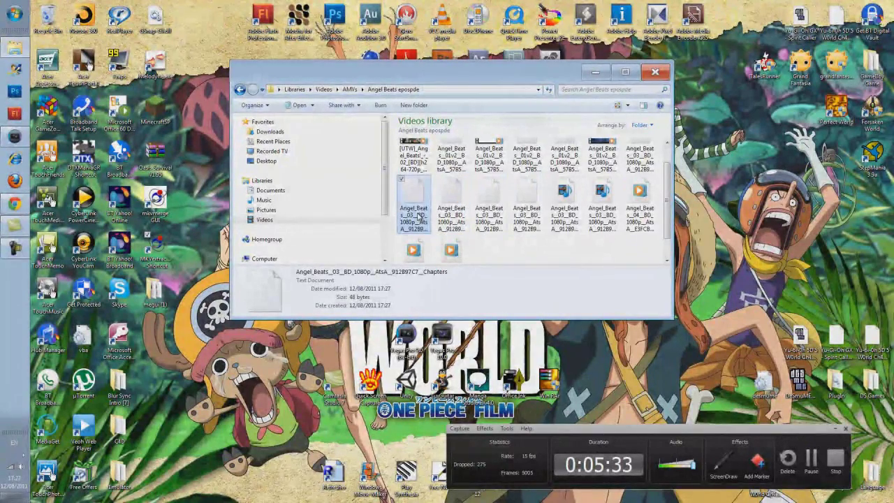
key(Delete)
click(482, 300)
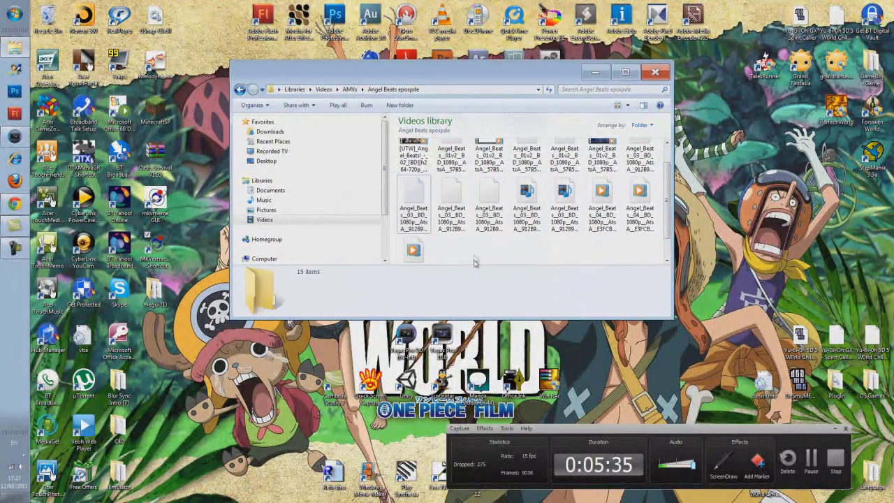
Retry deleting the Chapters file, dismiss the item-not-found error, and check the Track1.h264 file.
click(410, 206)
key(Delete)
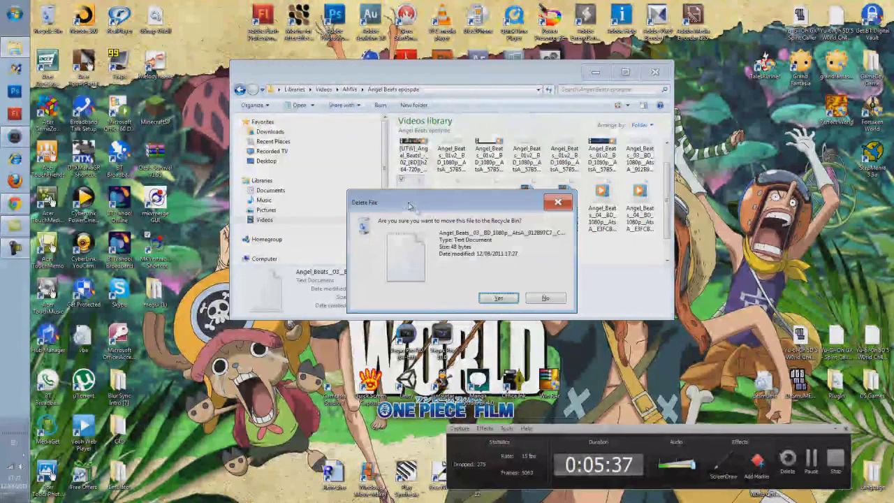
click(497, 298)
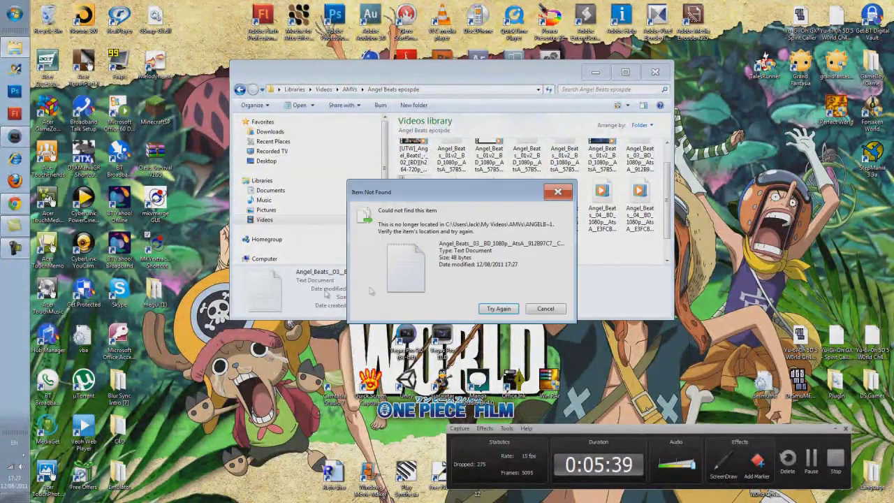
click(543, 308)
click(451, 210)
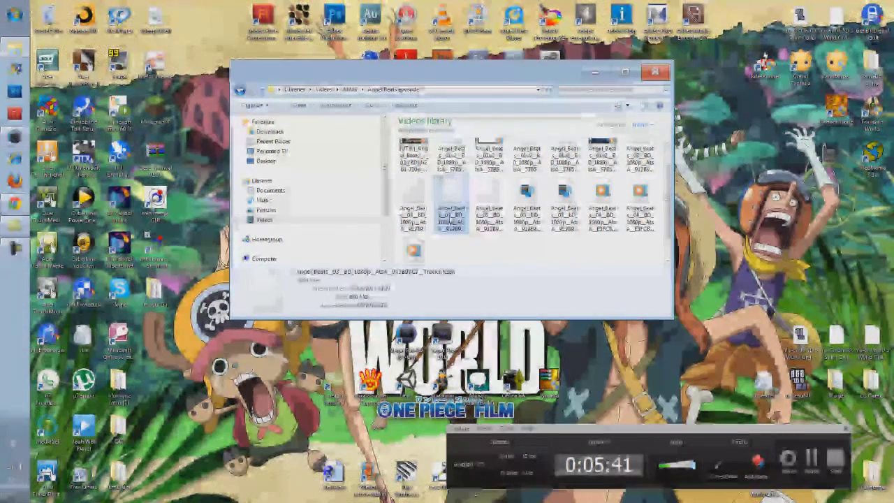
Locate the MeGUI application in the megui program folder, then minimize that folder.
double_click(148, 308)
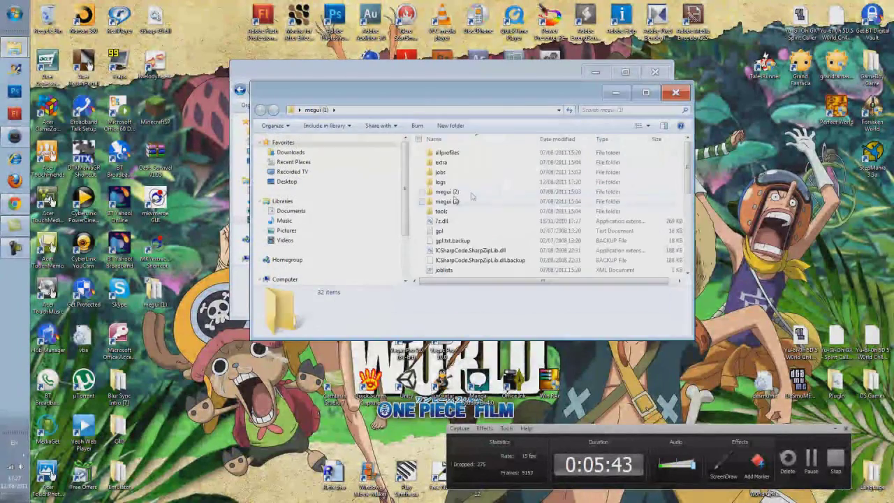
scroll(507, 209, down, 5)
scroll(507, 213, down, 2)
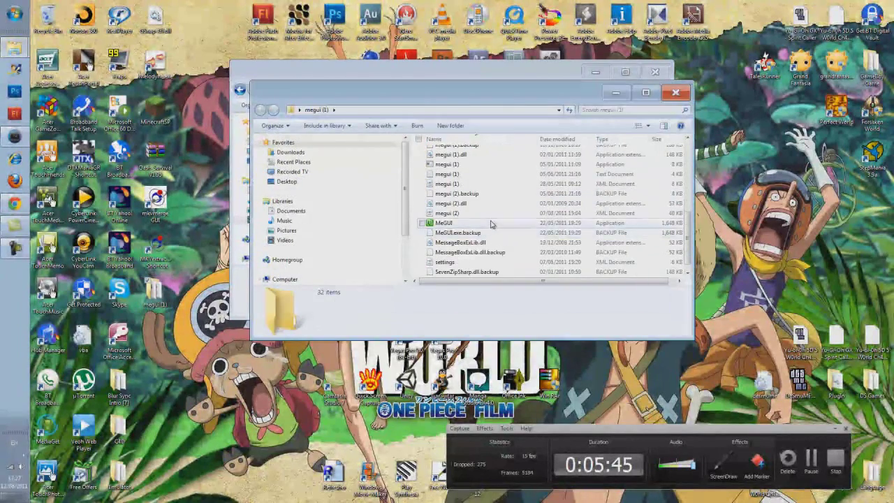
click(498, 222)
click(615, 92)
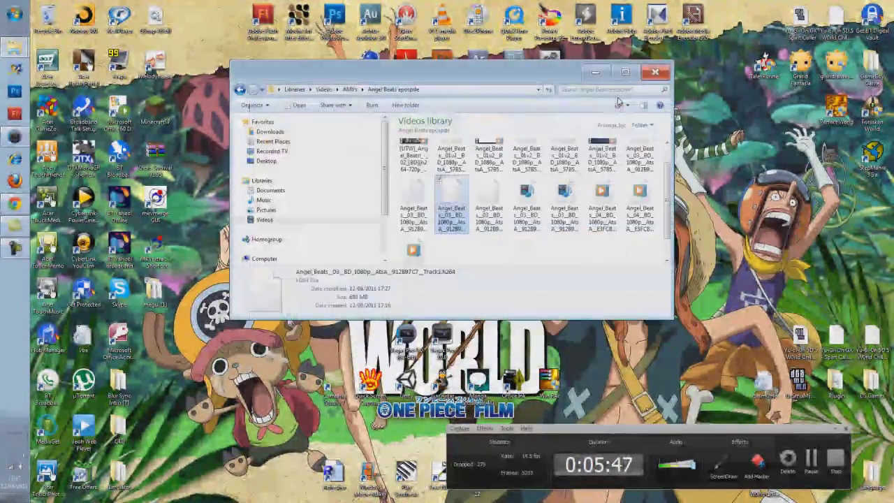
Decline the AviSynth install and MeGUI updates, then open Tools > Muxer > MP4 Muxer.
drag(560, 81, 774, 141)
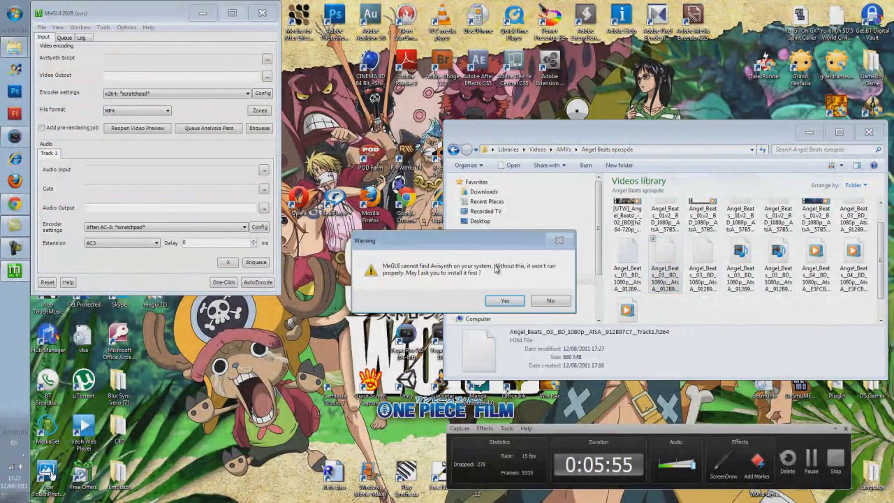
click(551, 302)
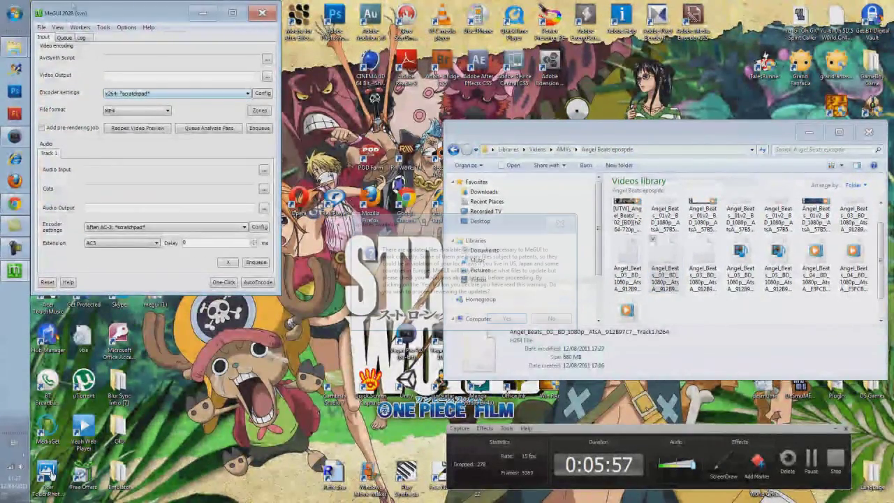
click(551, 318)
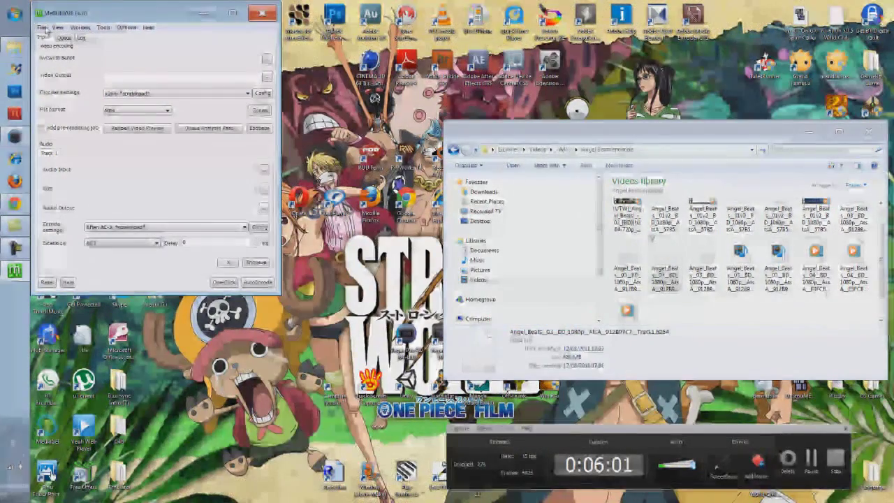
click(103, 27)
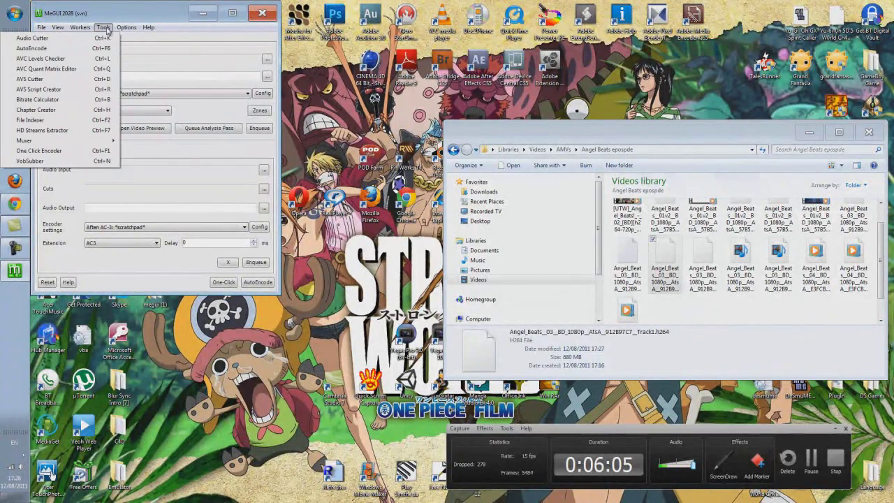
mouse_move(99, 141)
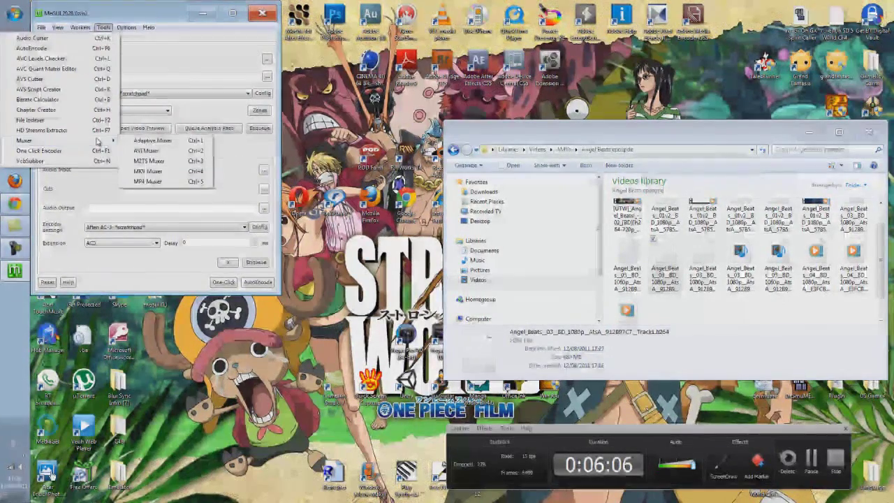
click(148, 181)
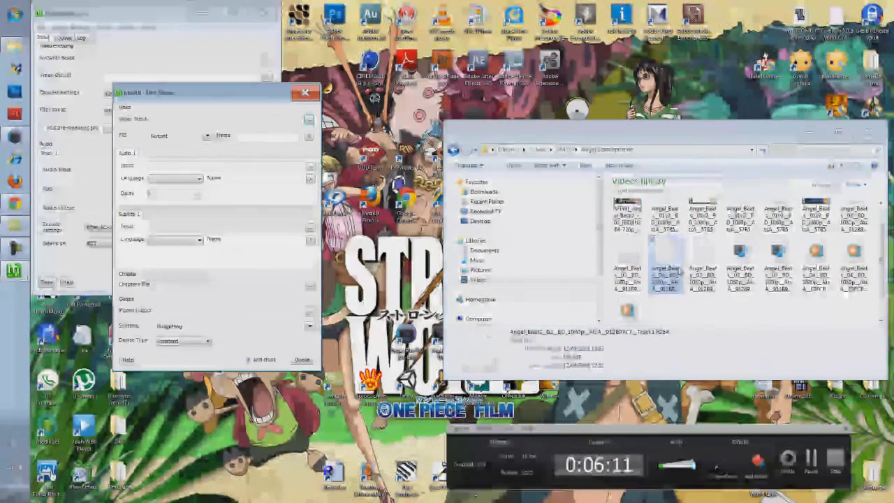
Set Track1.h264 as video input and Track2 as audio input, then queue the MP4 mux job.
drag(283, 123, 281, 117)
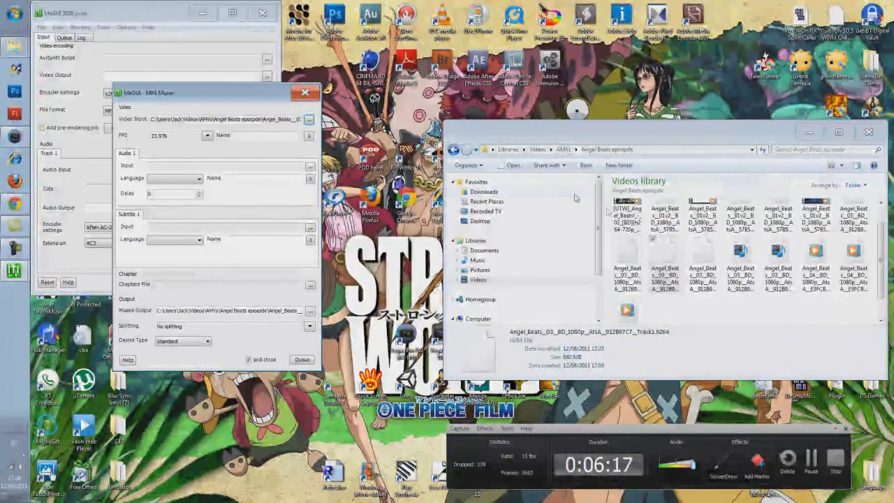
drag(741, 272, 165, 163)
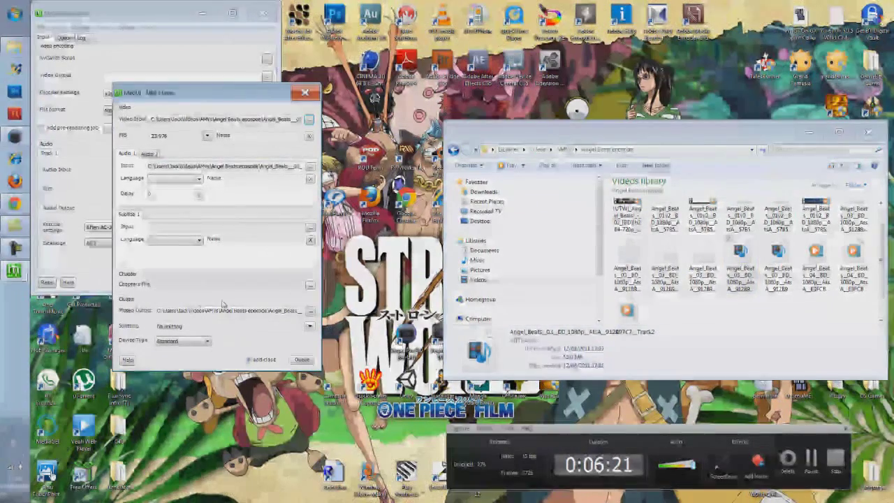
click(207, 341)
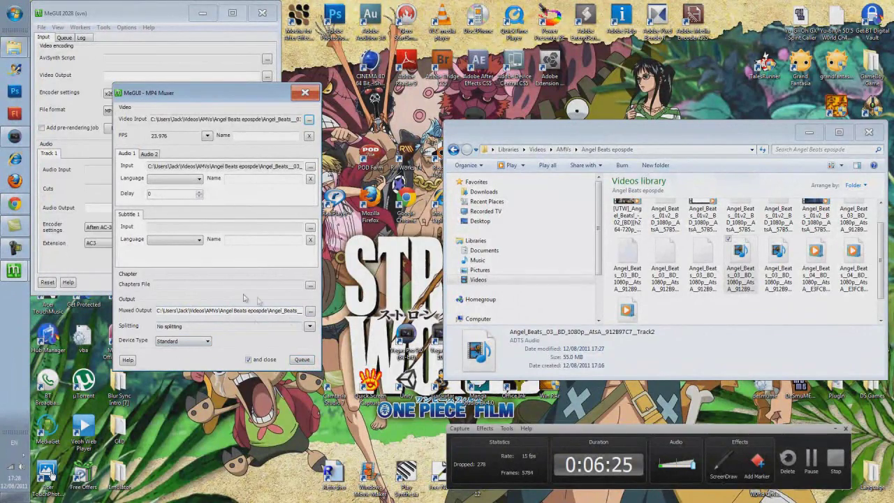
click(301, 359)
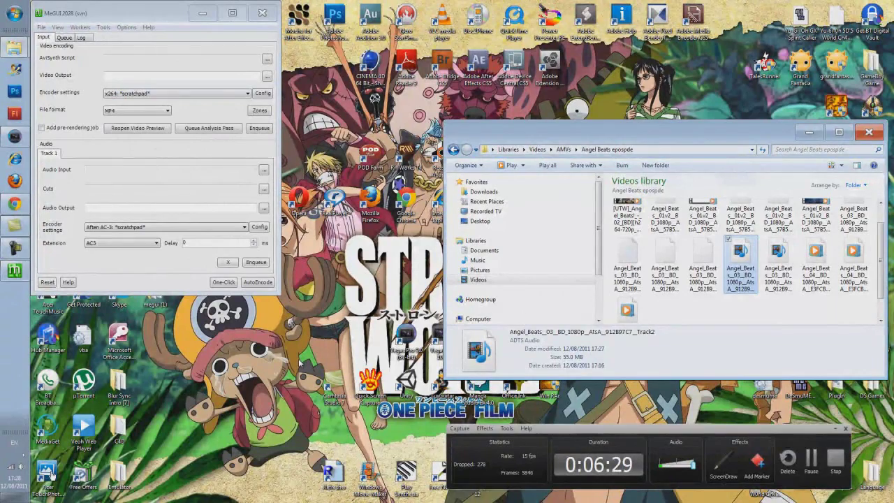
Start job1 from the Queue tab and let the Angel Beats mux run until done.
click(66, 37)
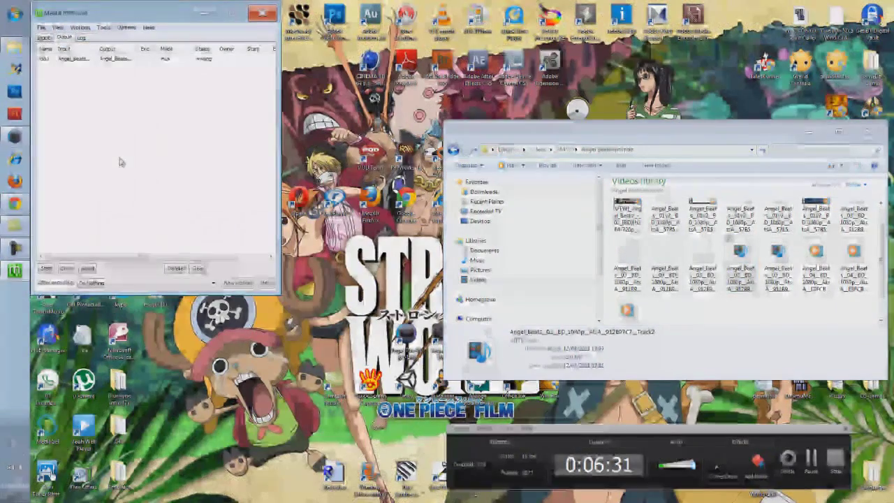
click(47, 269)
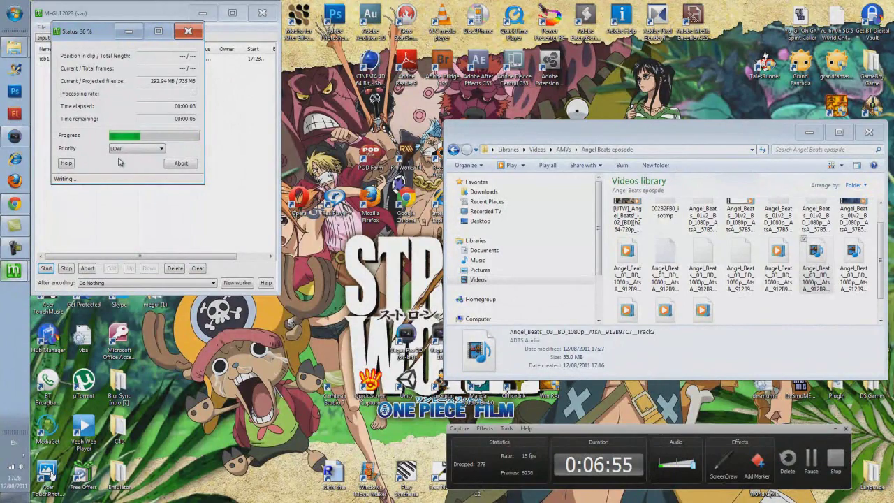
drag(882, 262, 884, 238)
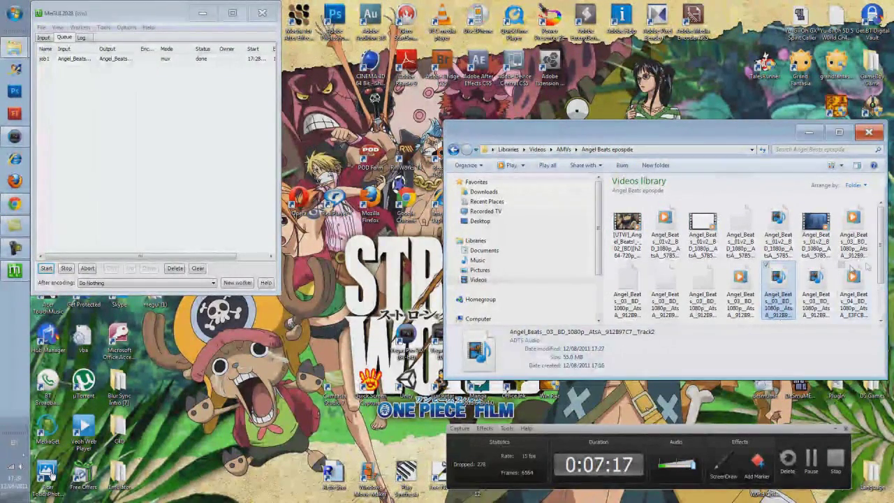
mouse_move(879, 249)
mouse_down()
mouse_move(881, 304)
mouse_move(891, 240)
mouse_up()
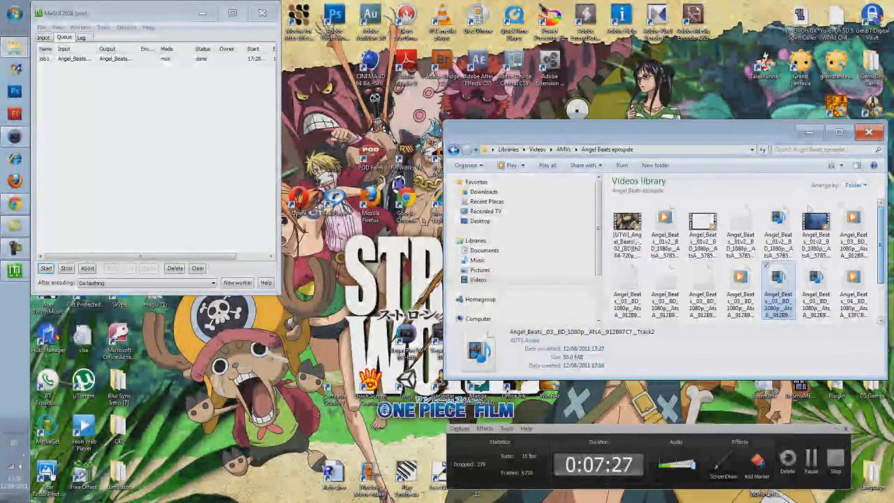
drag(695, 133, 562, 128)
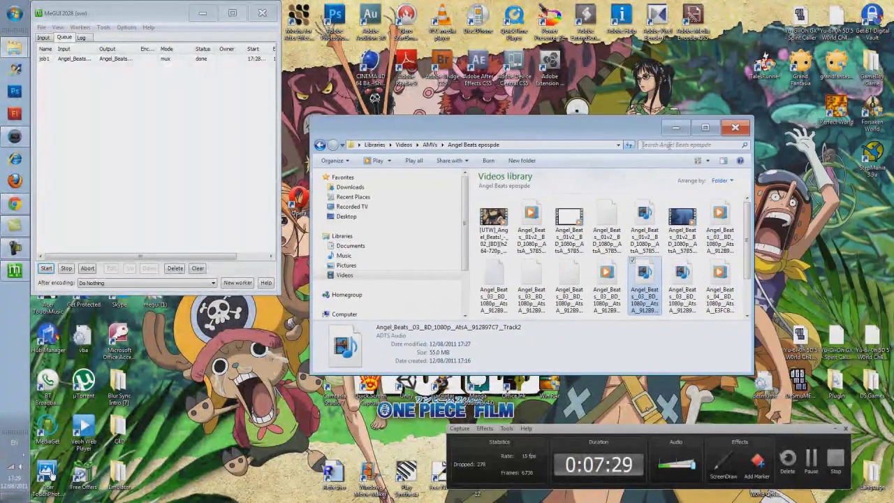
Maximize the episode folder and compare details of the Track2 audio files and the episode 04 and 05 files.
click(705, 129)
click(559, 115)
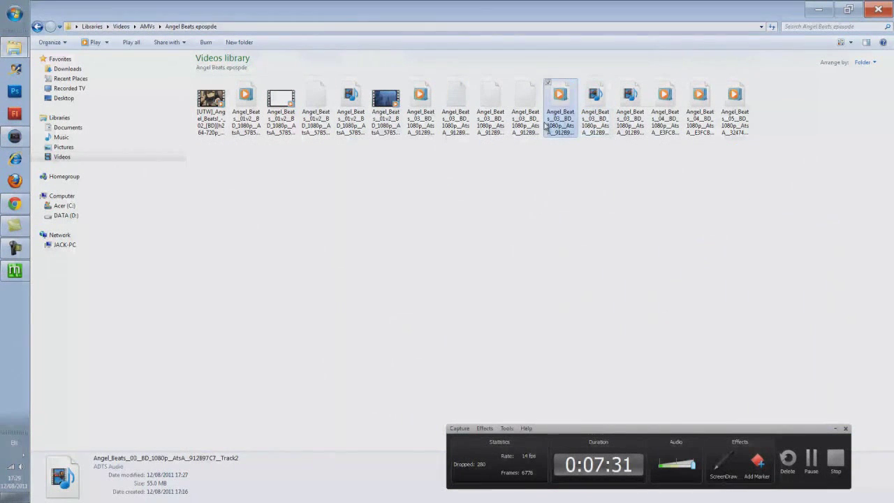
click(610, 124)
click(630, 126)
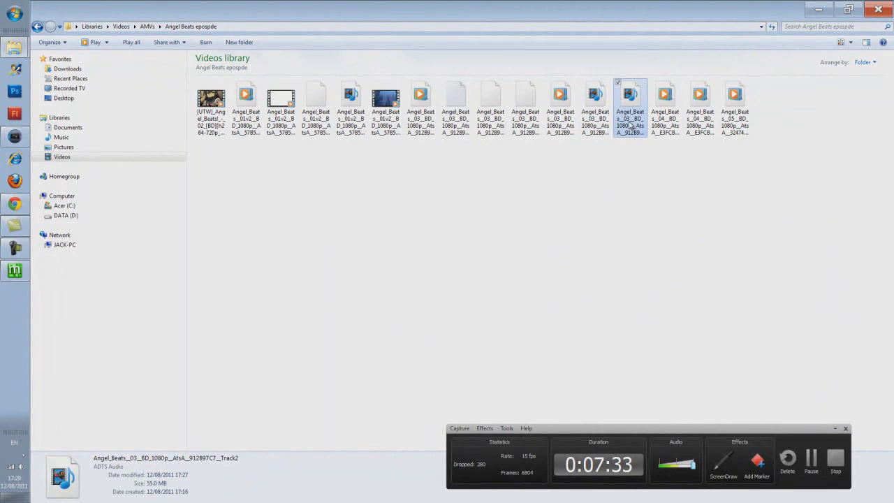
click(609, 124)
click(644, 124)
click(667, 124)
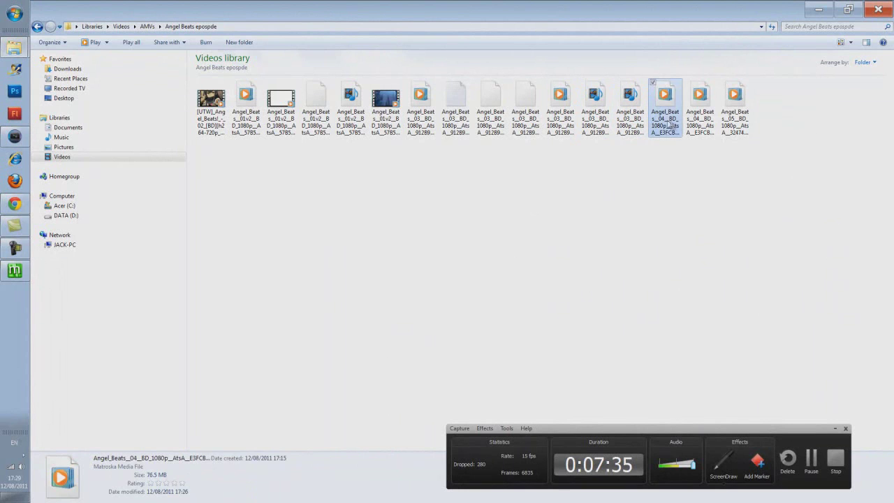
click(696, 128)
click(737, 130)
click(702, 128)
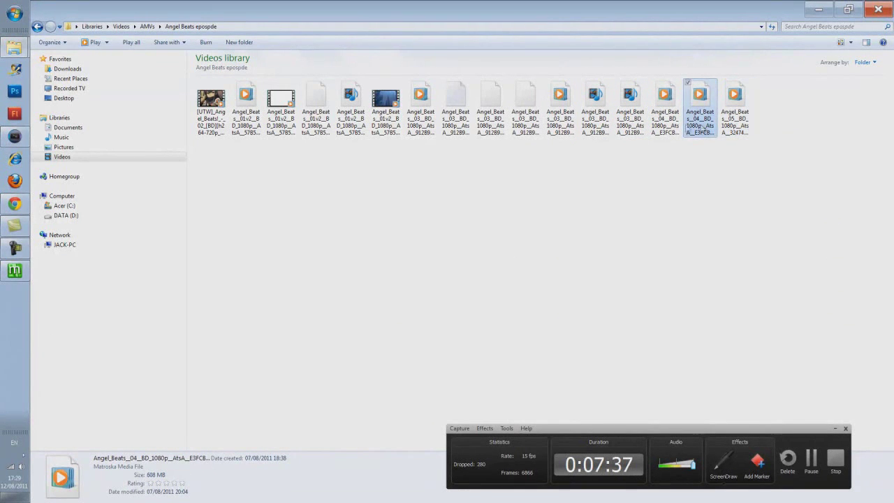
click(675, 127)
Compare the original episode 03 MKV with the new 735 MB, 23:54 MPEG-4 file, then minimize Explorer.
click(630, 124)
click(595, 124)
click(560, 123)
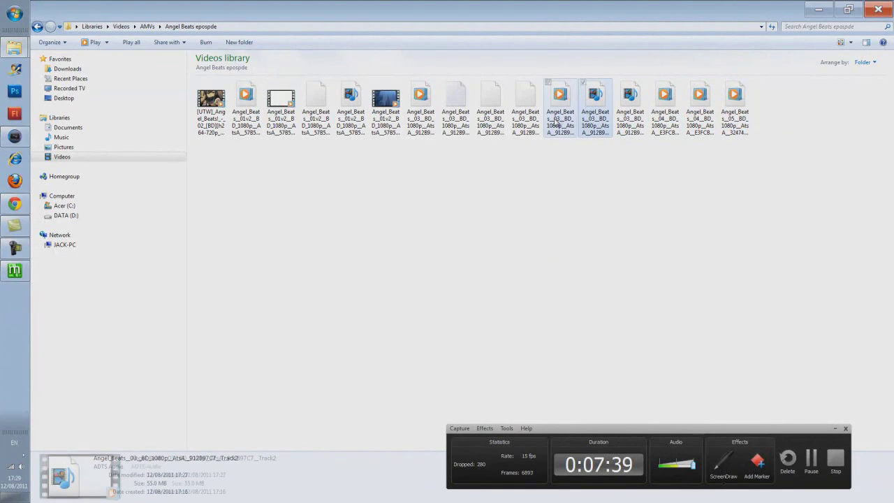
click(525, 122)
click(555, 117)
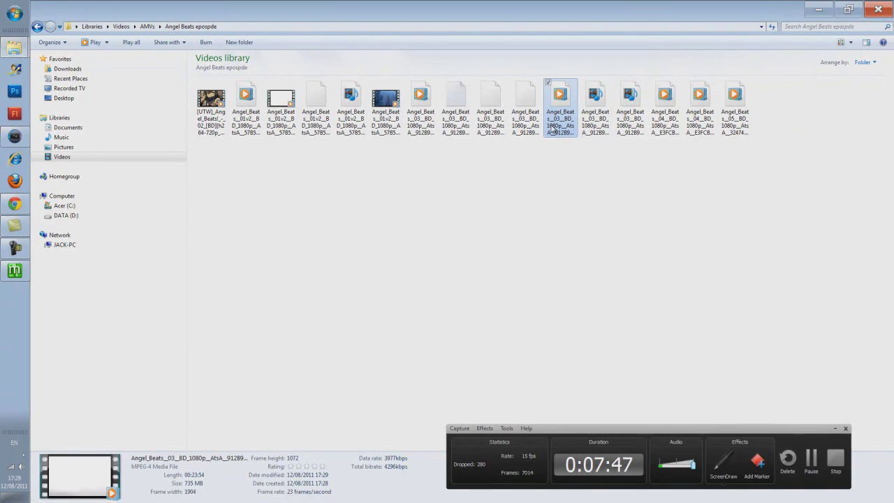
click(431, 125)
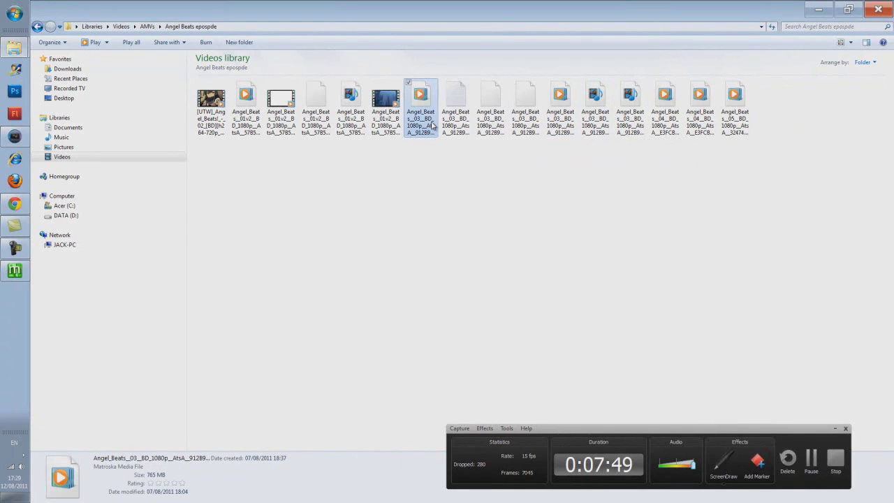
click(570, 128)
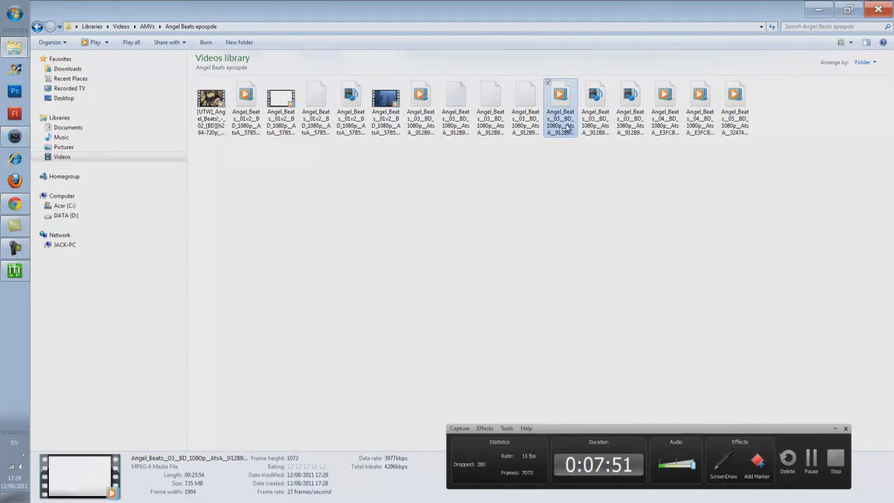
click(819, 10)
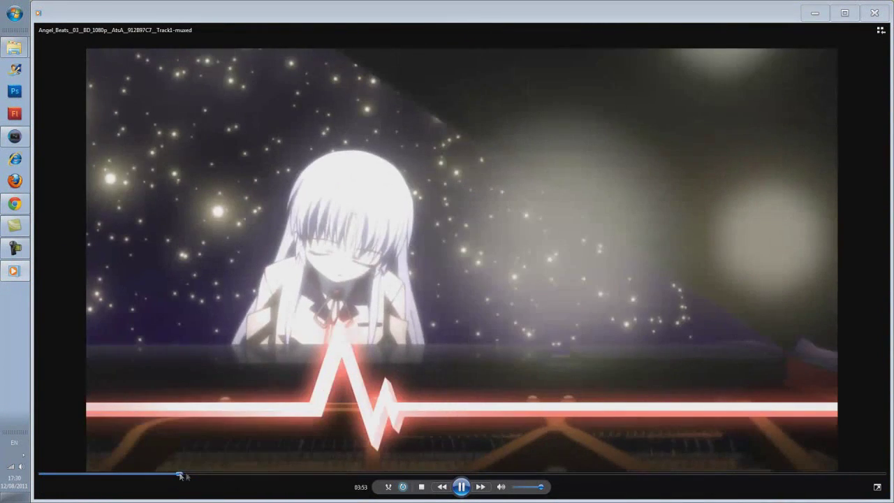
Jump the muxed episode 03 playback to about 03:54 and pause it at 03:56.
click(181, 474)
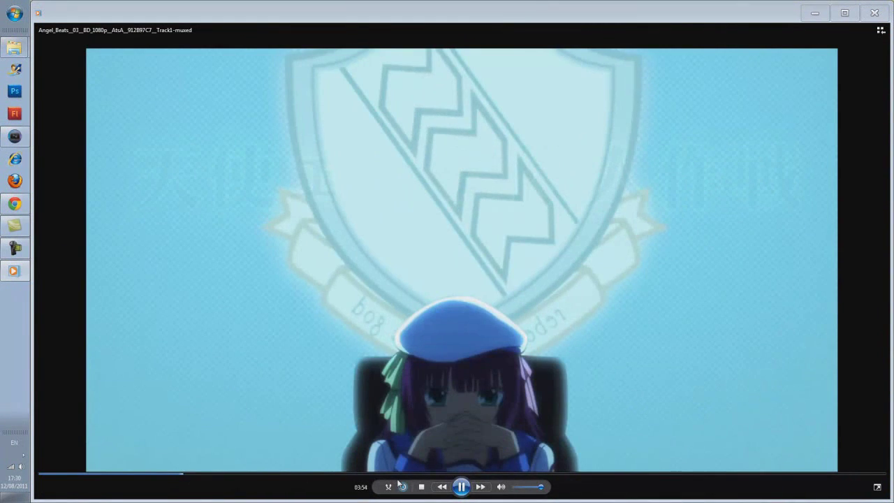
click(460, 487)
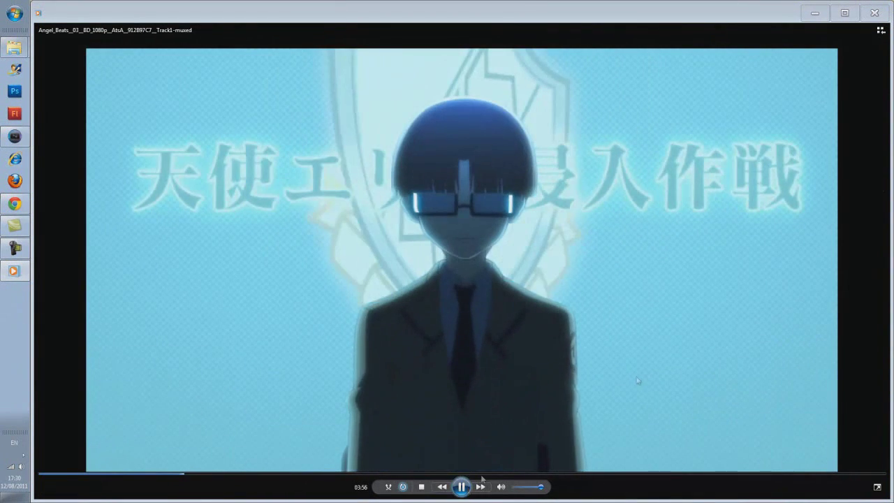